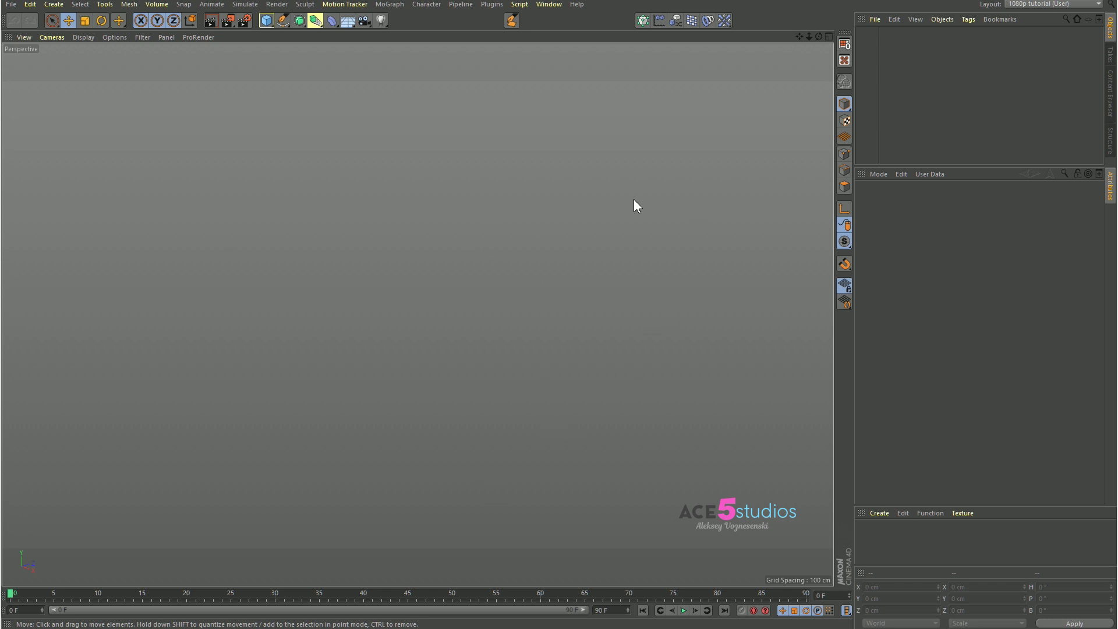
Step: Enable Camera and Active Tool in the viewport HUD so it shows Default Camera and Move
click(544, 309)
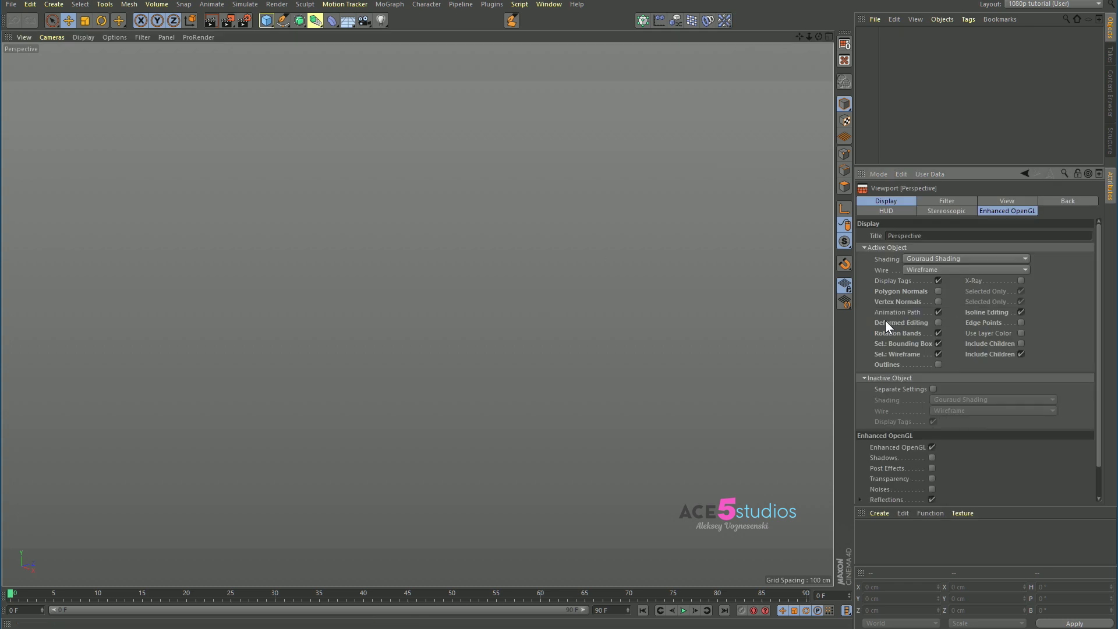
click(875, 212)
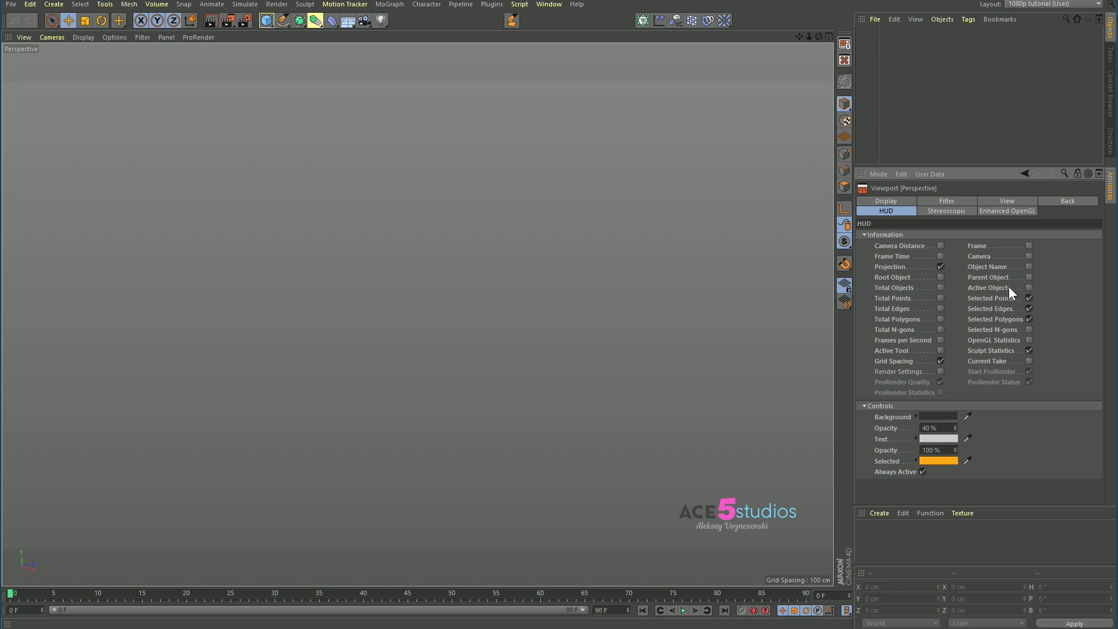
click(1030, 257)
click(941, 351)
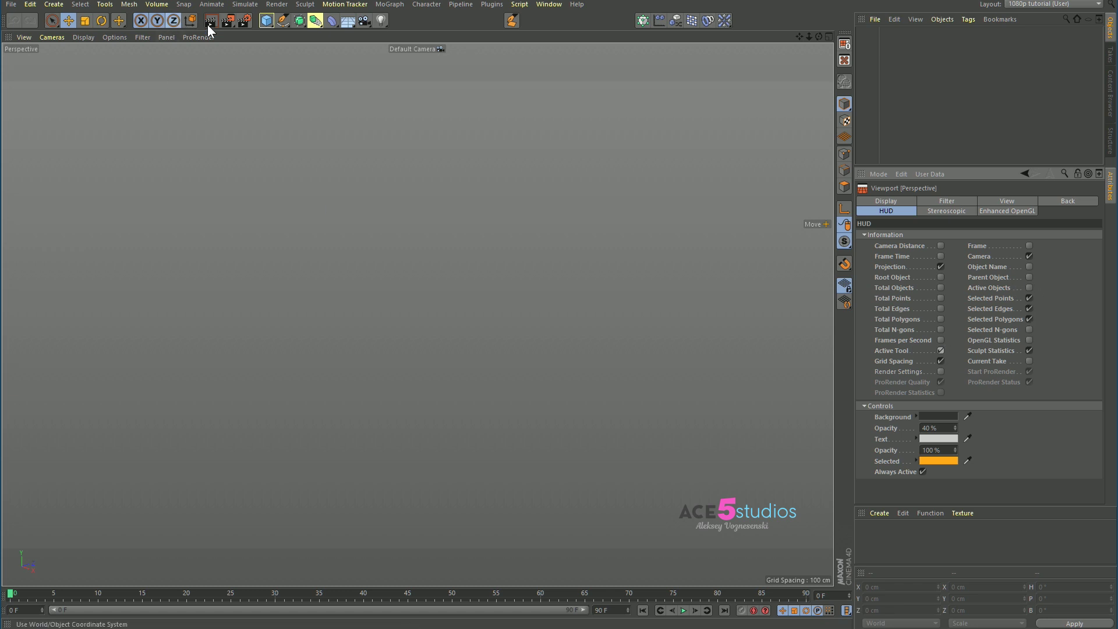
Step: Add a sphere, make it editable, and select its points across the full width
drag(263, 22, 481, 58)
key(c)
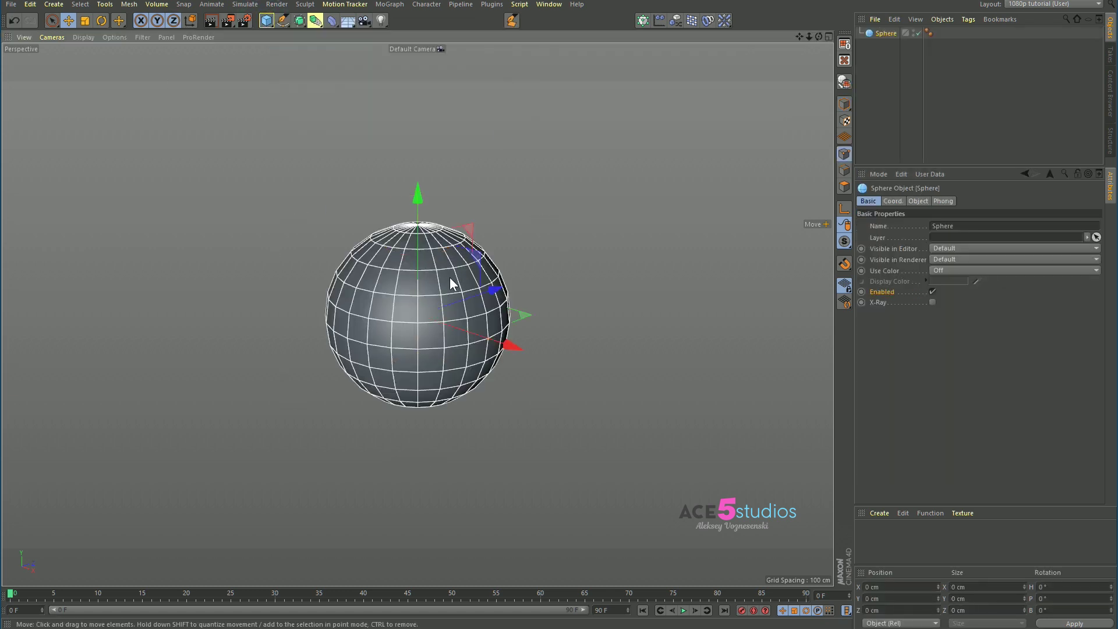
key(Return)
drag(312, 243, 470, 329)
drag(527, 413, 302, 259)
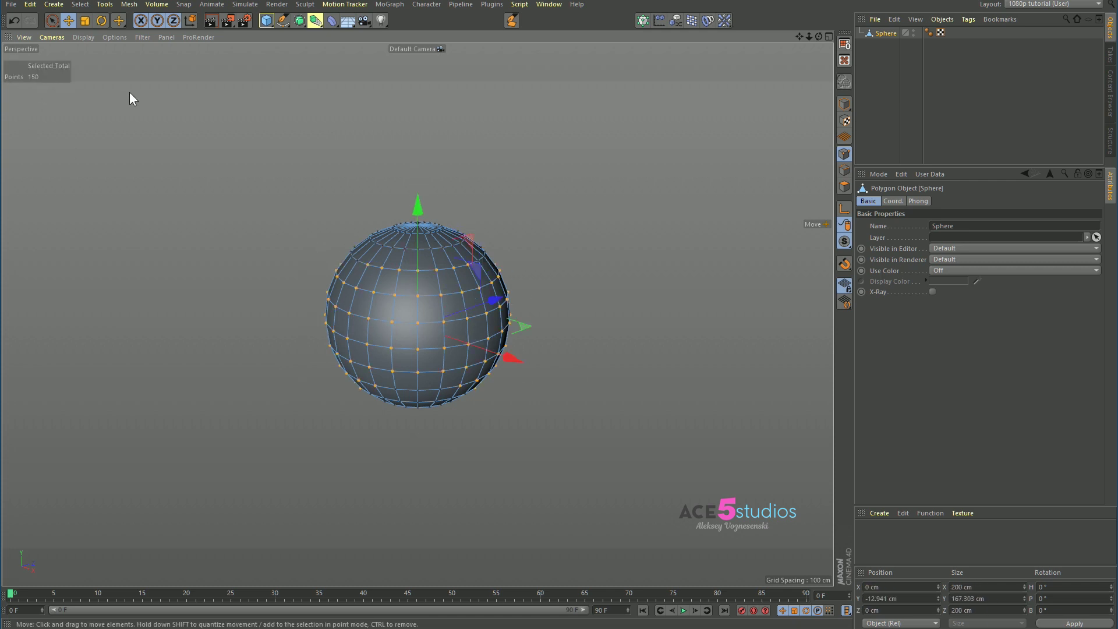
Step: Clear the point selection and enable Frames per Second and Frame Time in the HUD
click(565, 226)
key(shift+v)
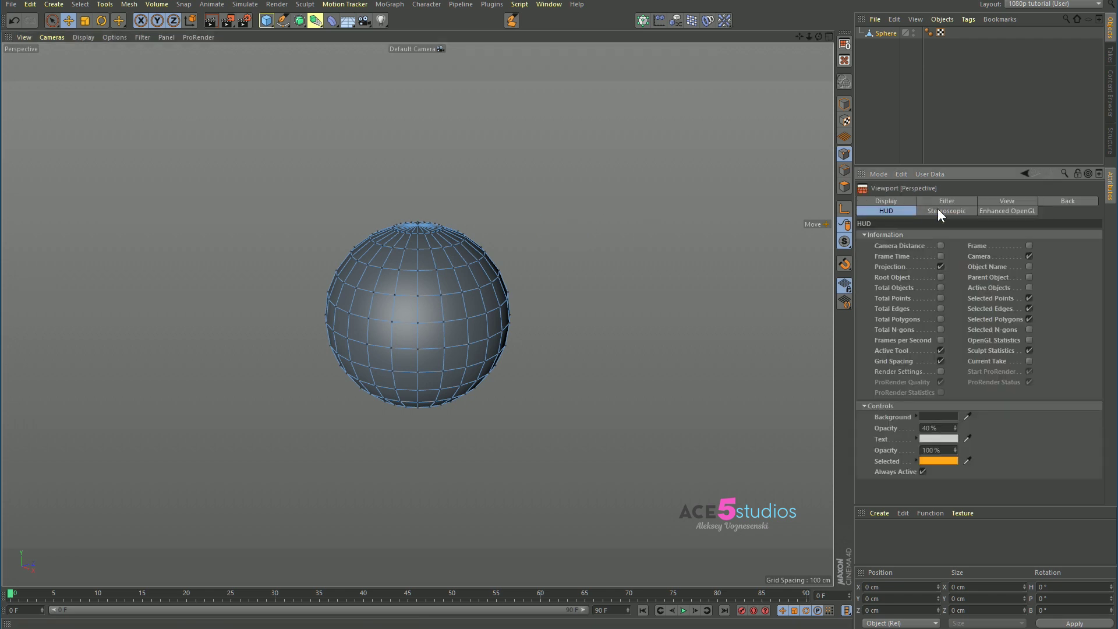
click(939, 340)
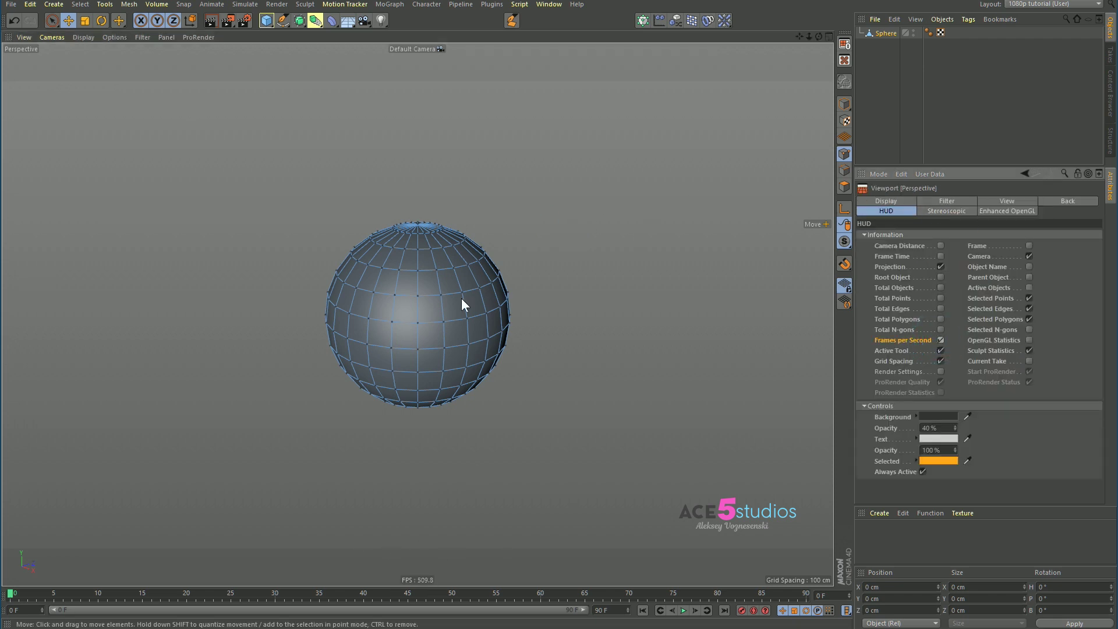
mouse_move(461, 298)
alt+mouse_down()
mouse_move(439, 301)
mouse_move(460, 301)
alt+mouse_up()
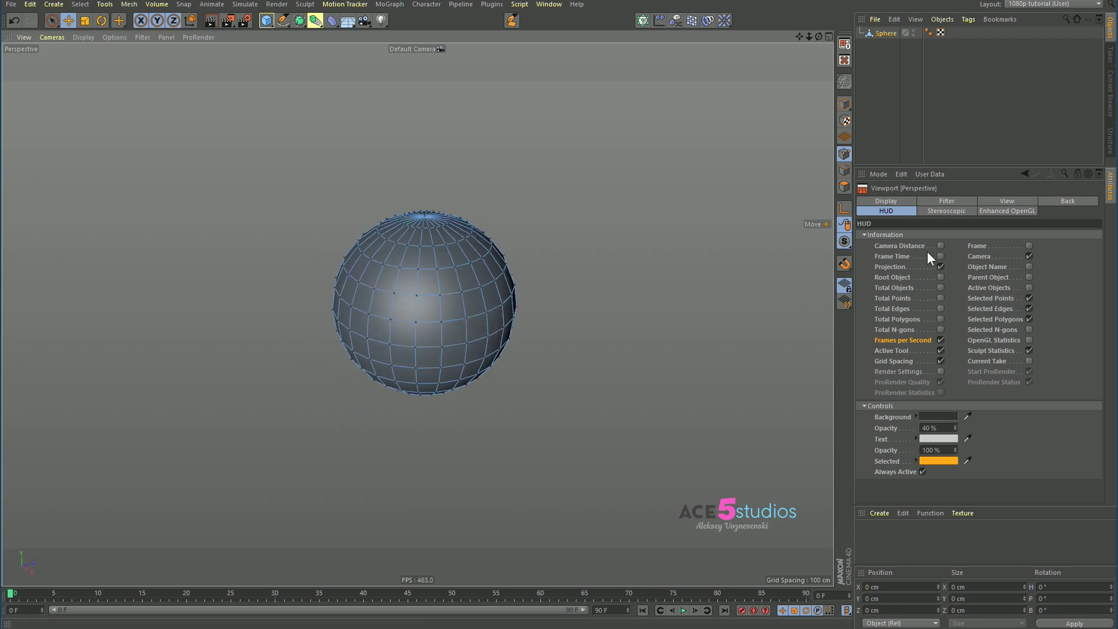
click(941, 257)
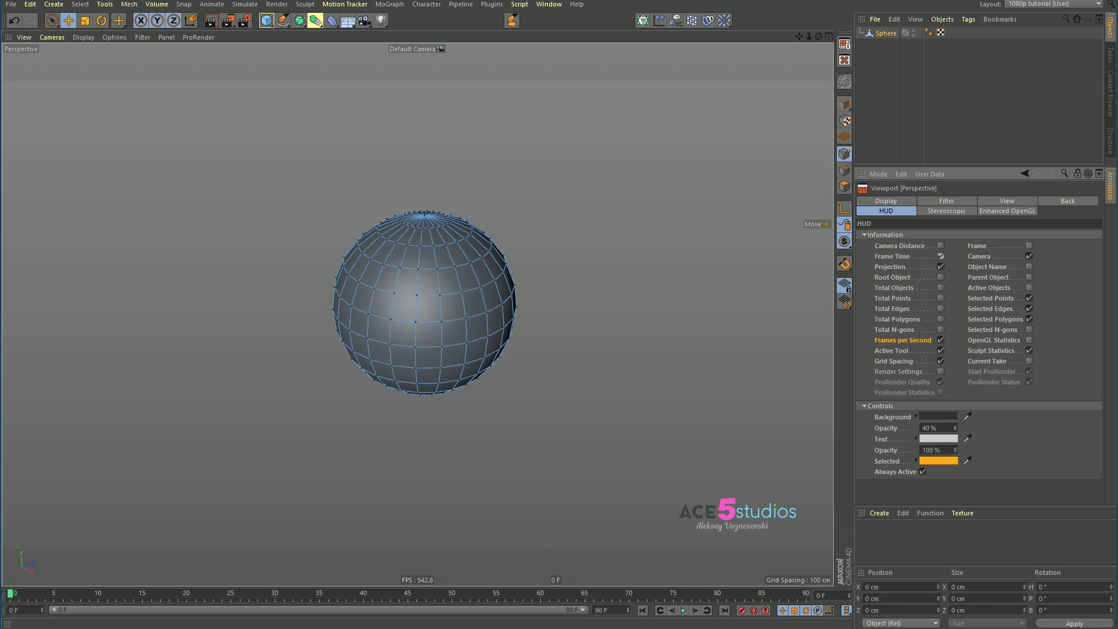
Step: Move the timeline to frame 6 and open Render Settings with Ctrl+B
drag(129, 594, 63, 594)
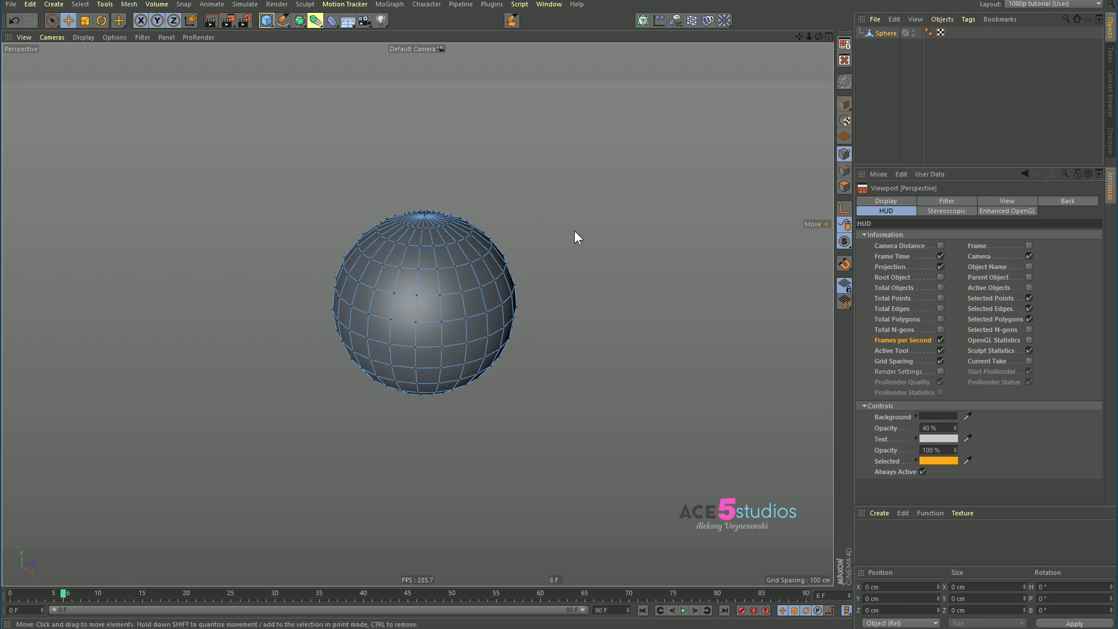
key(ctrl+b)
drag(742, 234, 555, 227)
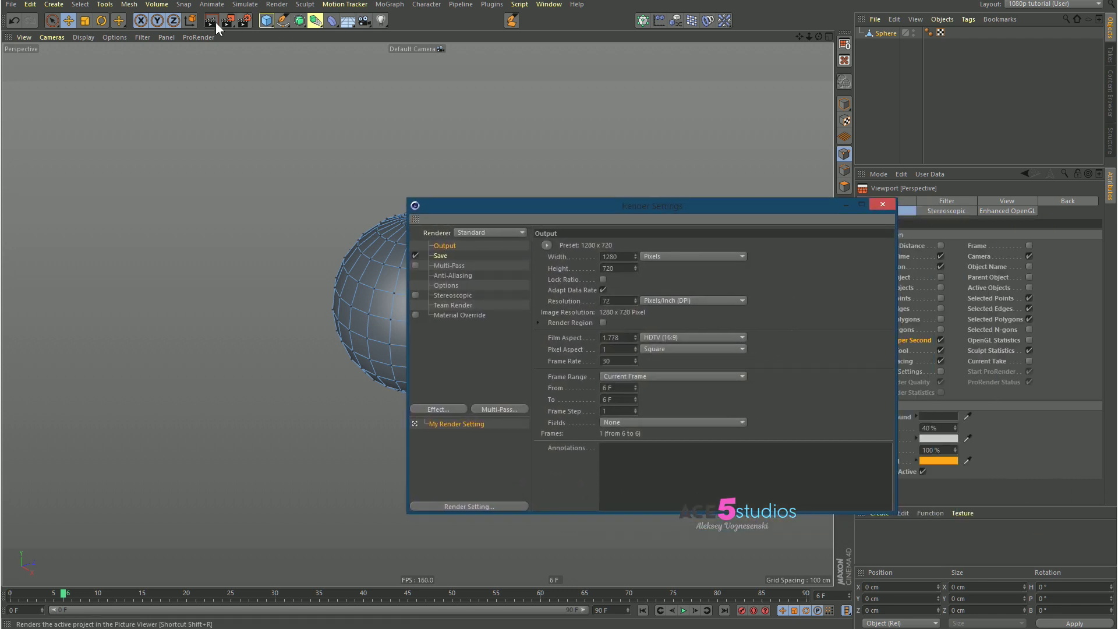
Step: In Render Settings Options, toggle Render HUD on then off, close it, and select the sphere
click(452, 285)
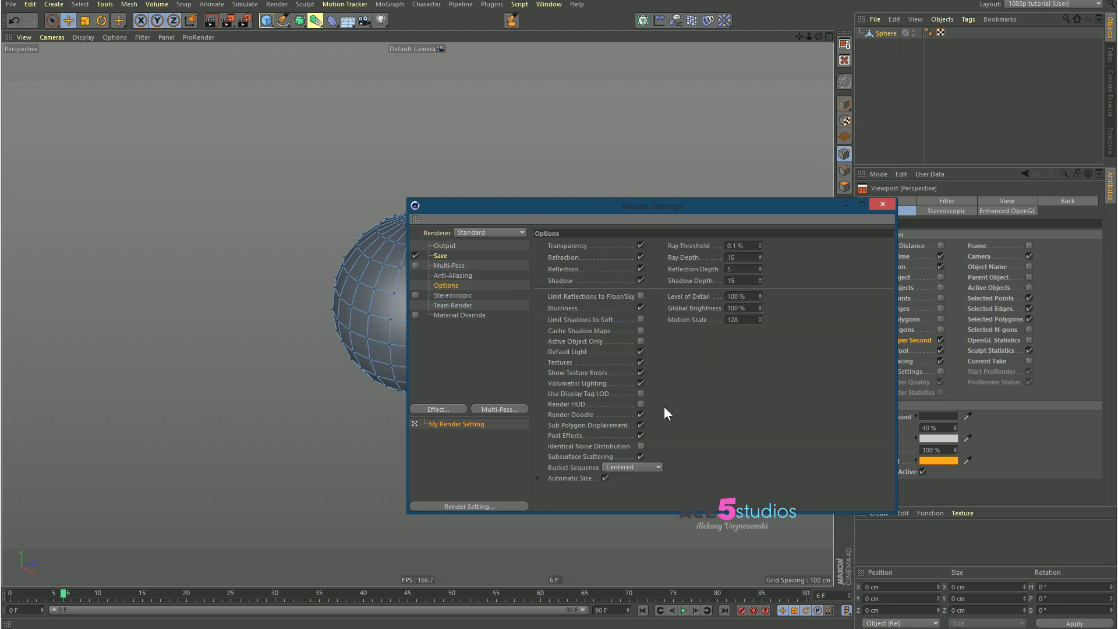
click(641, 404)
drag(698, 204, 651, 171)
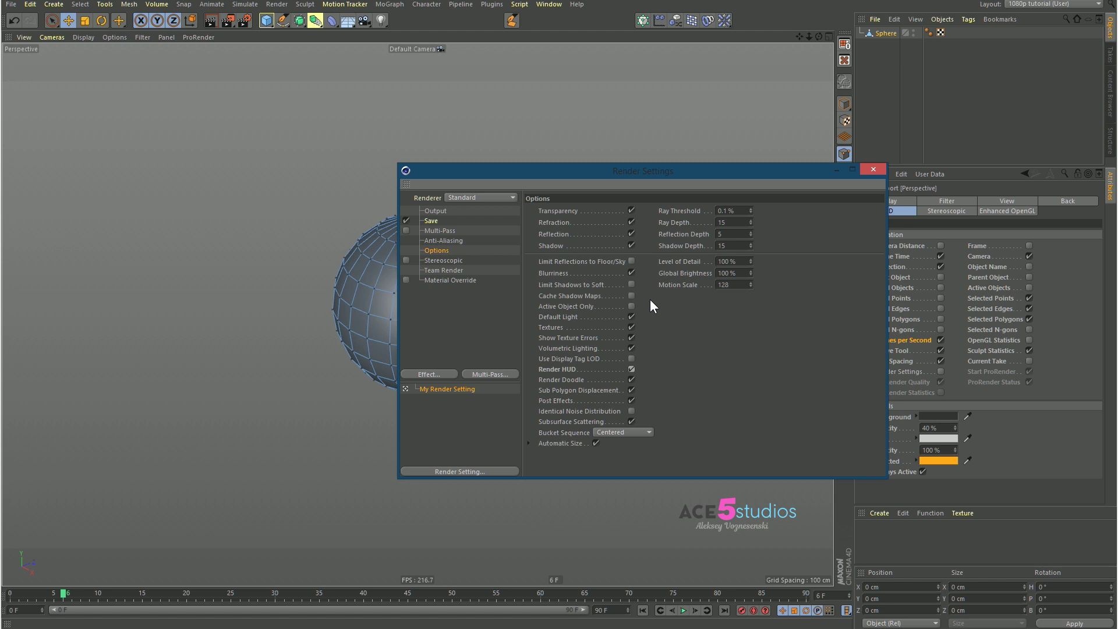
click(632, 370)
click(875, 169)
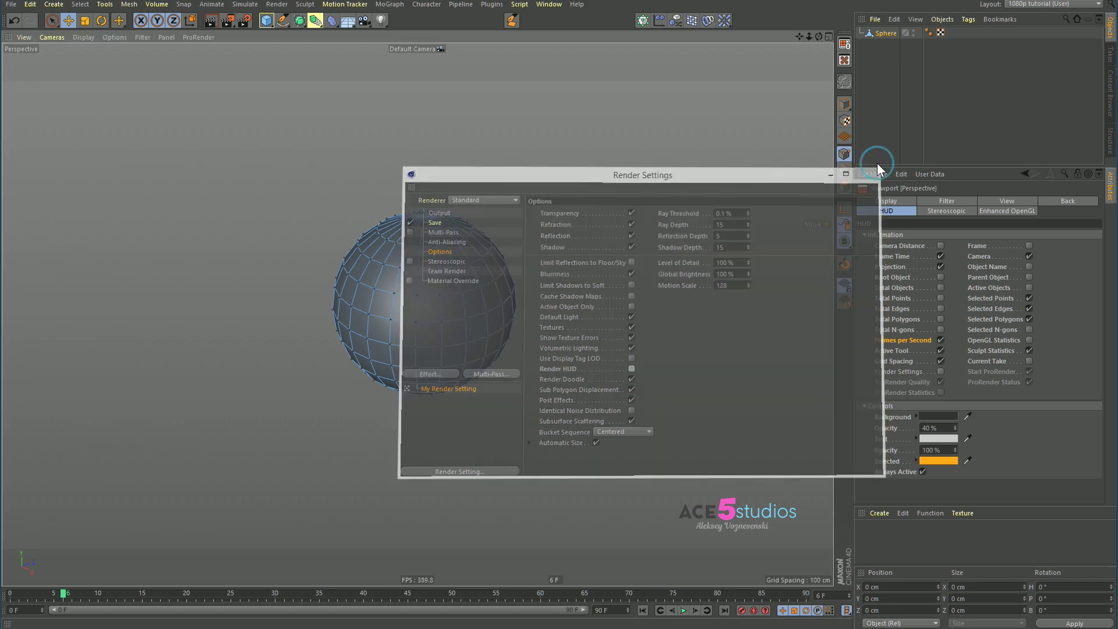
click(495, 311)
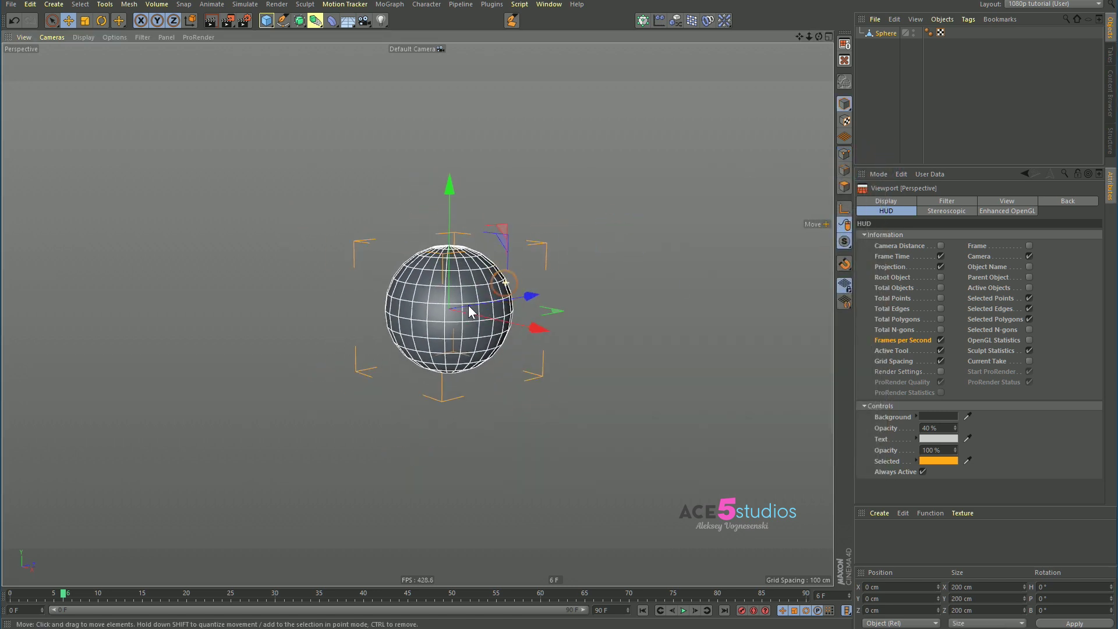
Step: Put the sphere under a Cloner and drag its Count parameter into the viewport HUD
click(806, 175)
click(445, 341)
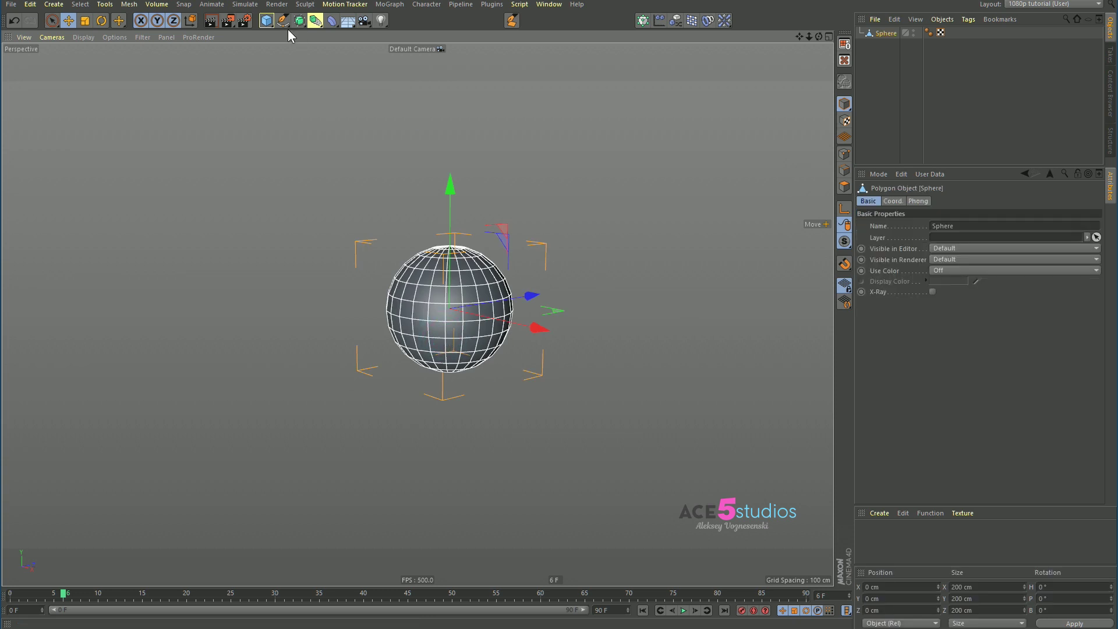
alt+click(642, 20)
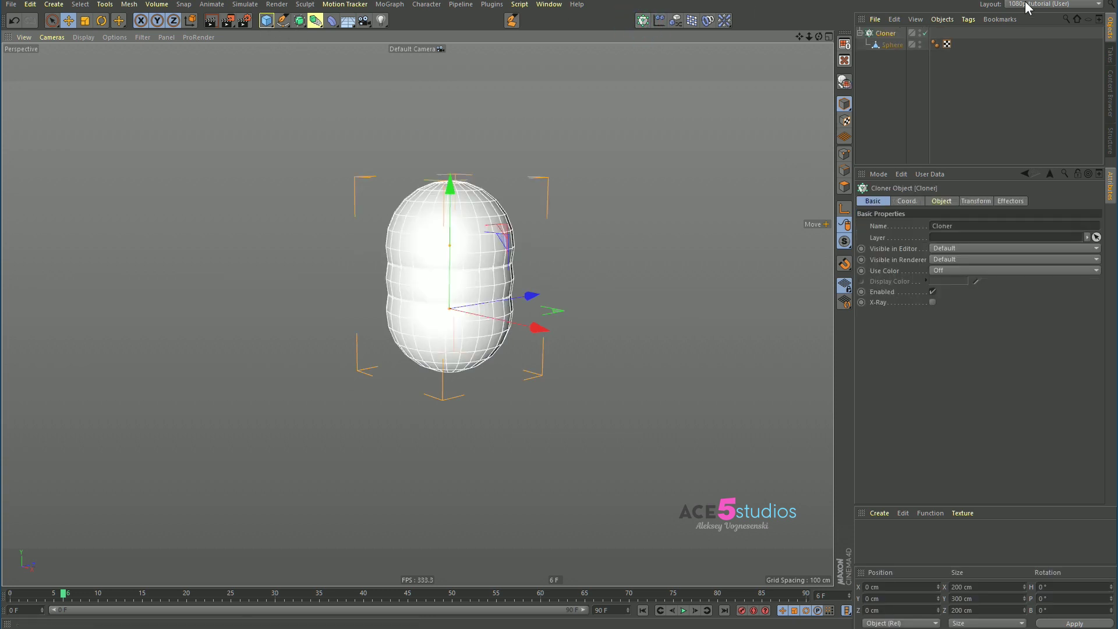
click(941, 201)
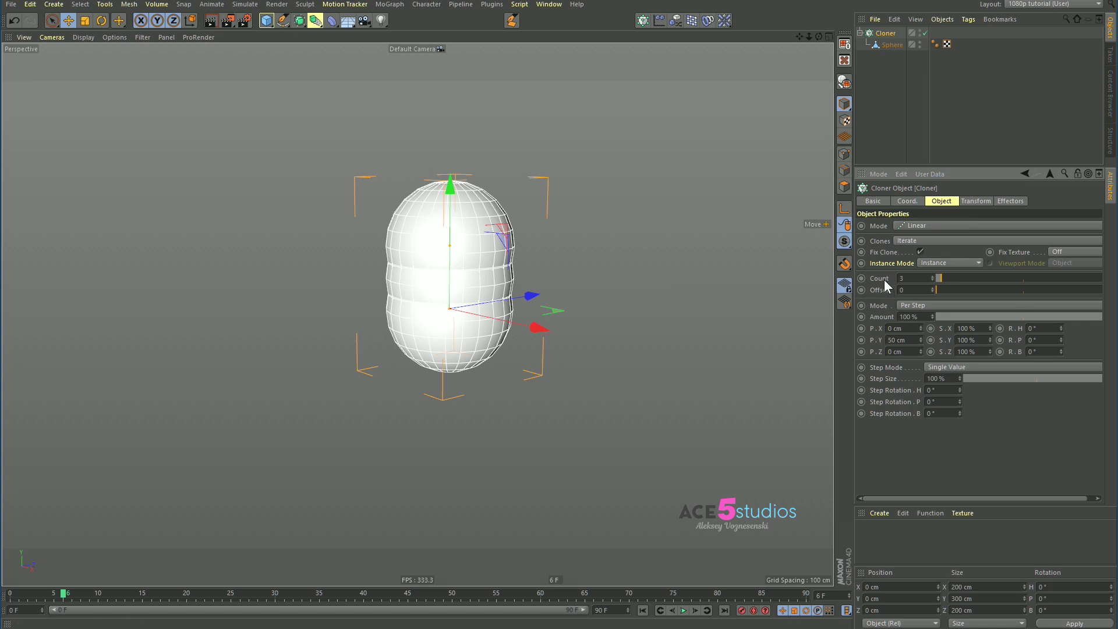
mouse_move(883, 280)
ctrl+mouse_down()
mouse_move(619, 151)
mouse_move(710, 169)
ctrl+mouse_up()
scroll(526, 199, down, 2)
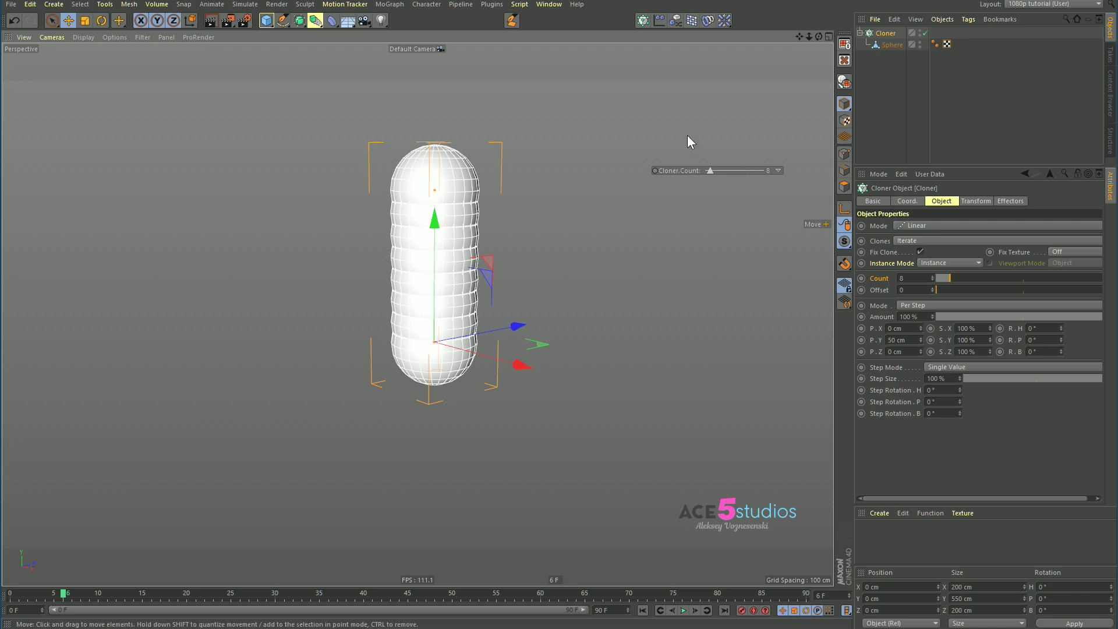
Step: Remove the Cloner.Count slider from the HUD and deselect the Cloner
right_click(688, 174)
right_click(680, 171)
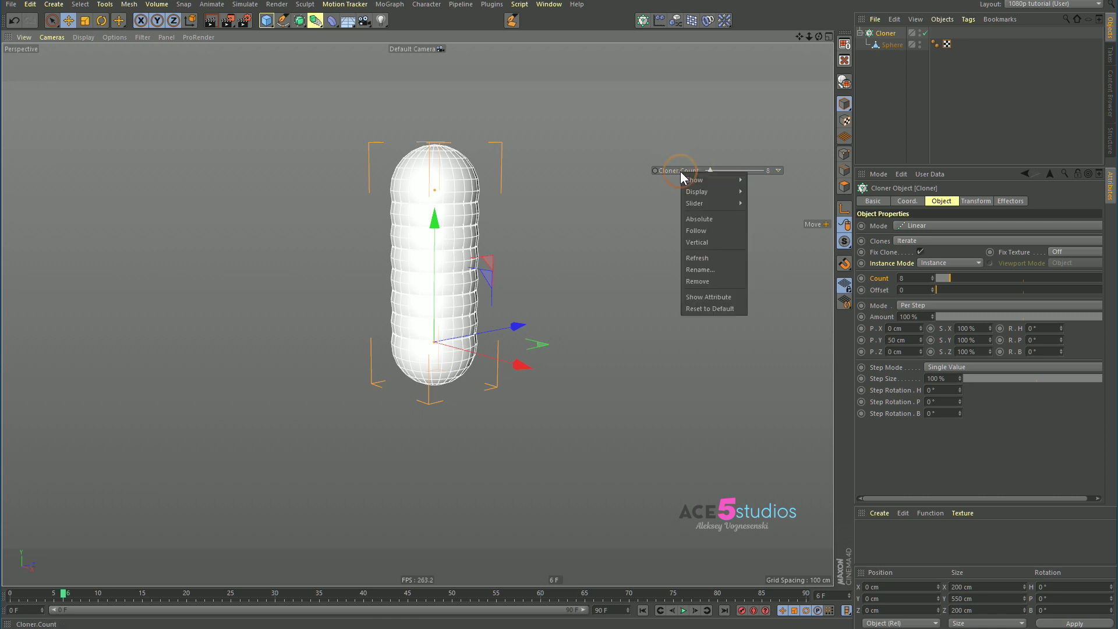
click(733, 282)
click(591, 175)
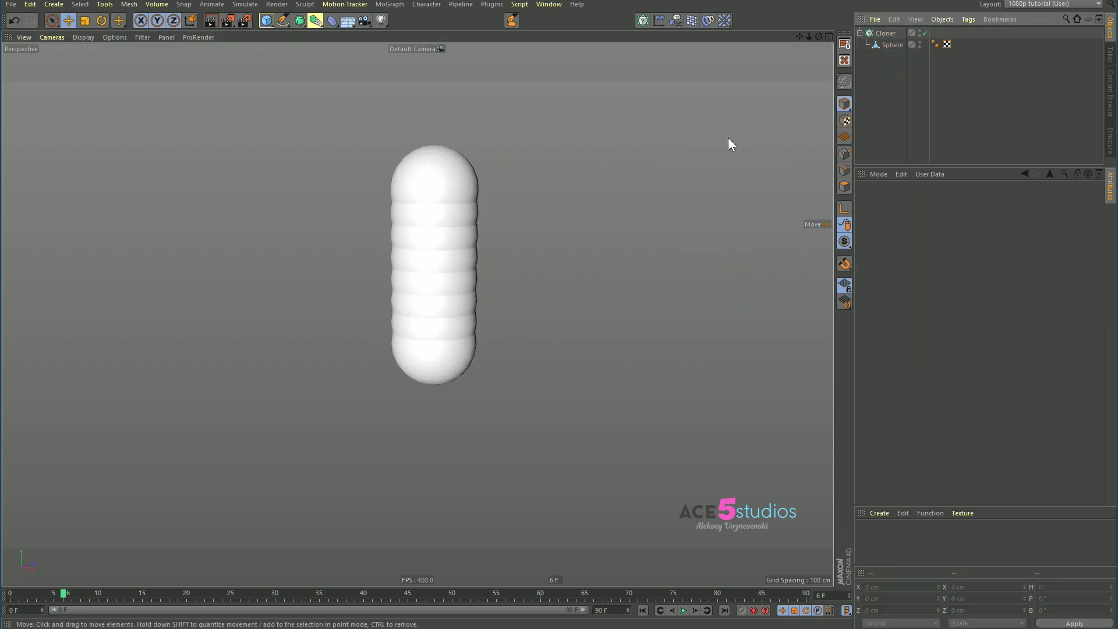
Step: Place a Cloner command button in the viewport HUD, test it, and undo the extra cloners
key(shift+F12)
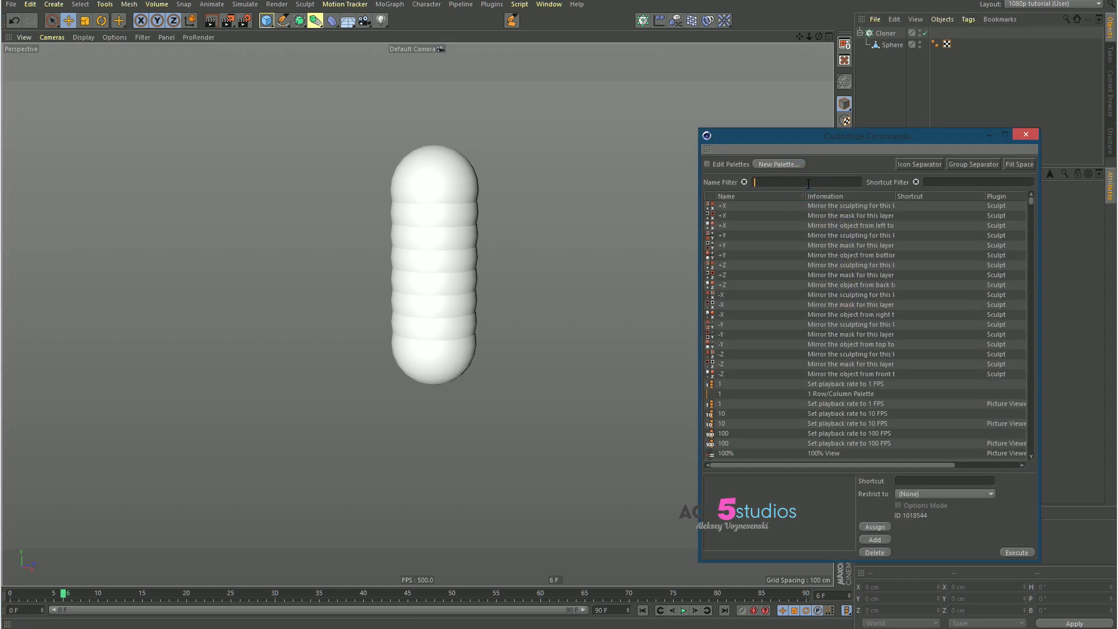
text(cloner)
drag(736, 204, 623, 110)
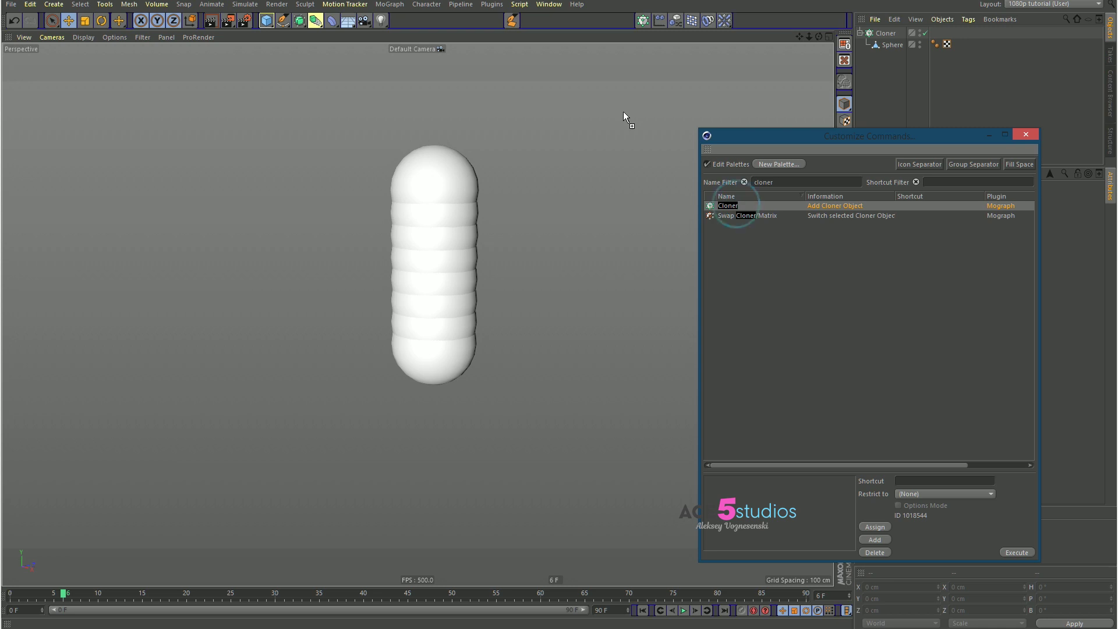
click(1025, 135)
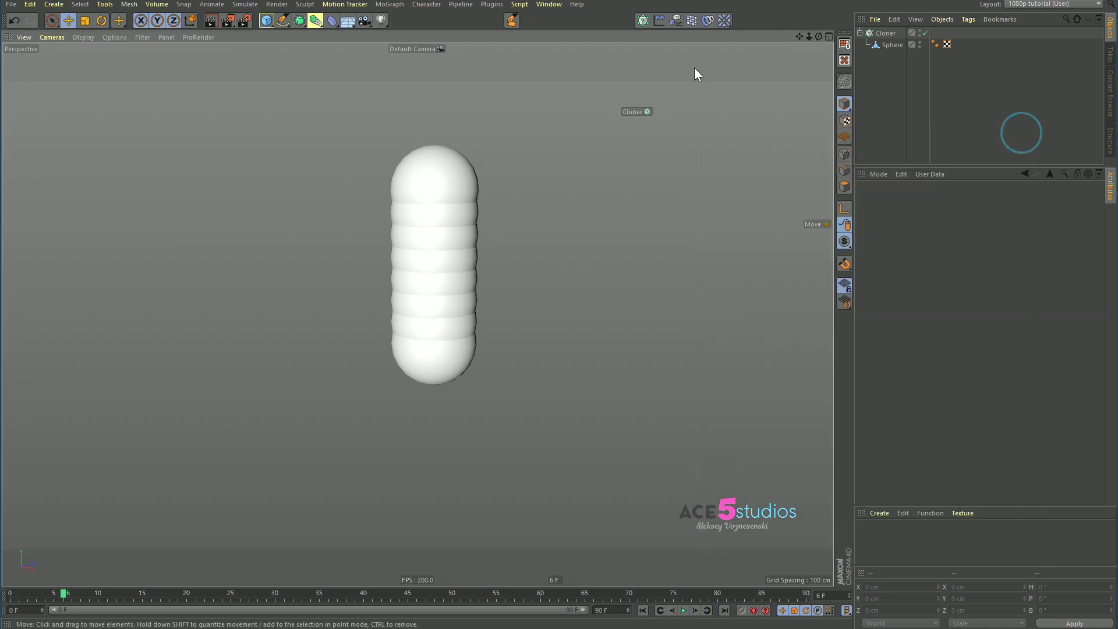
click(639, 111)
click(640, 110)
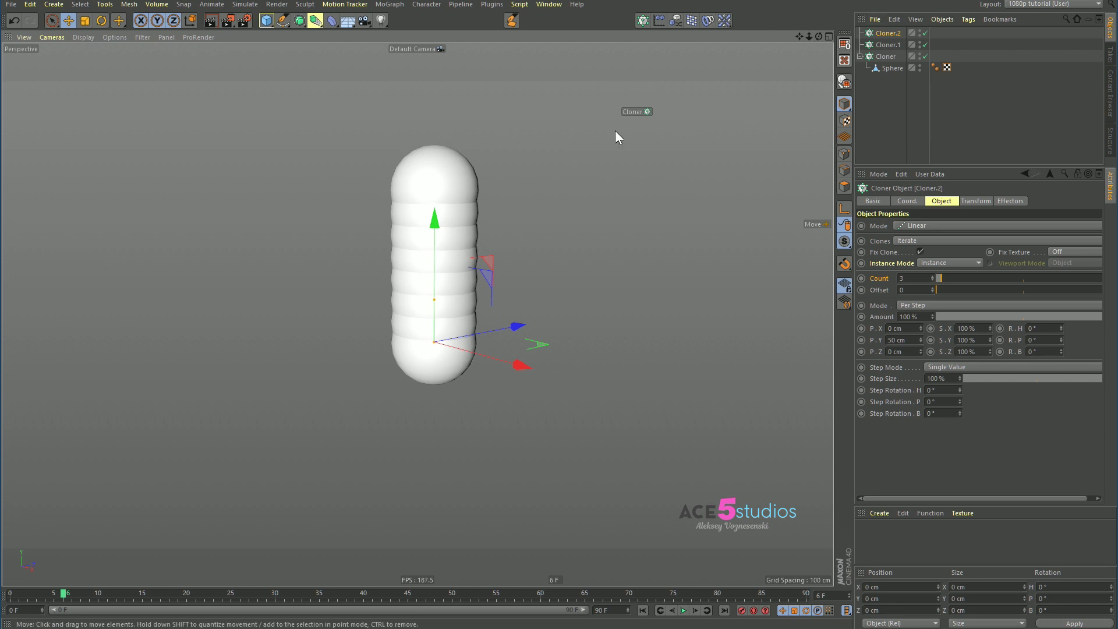
click(894, 33)
key(ctrl+z)
key(ctrl+z)
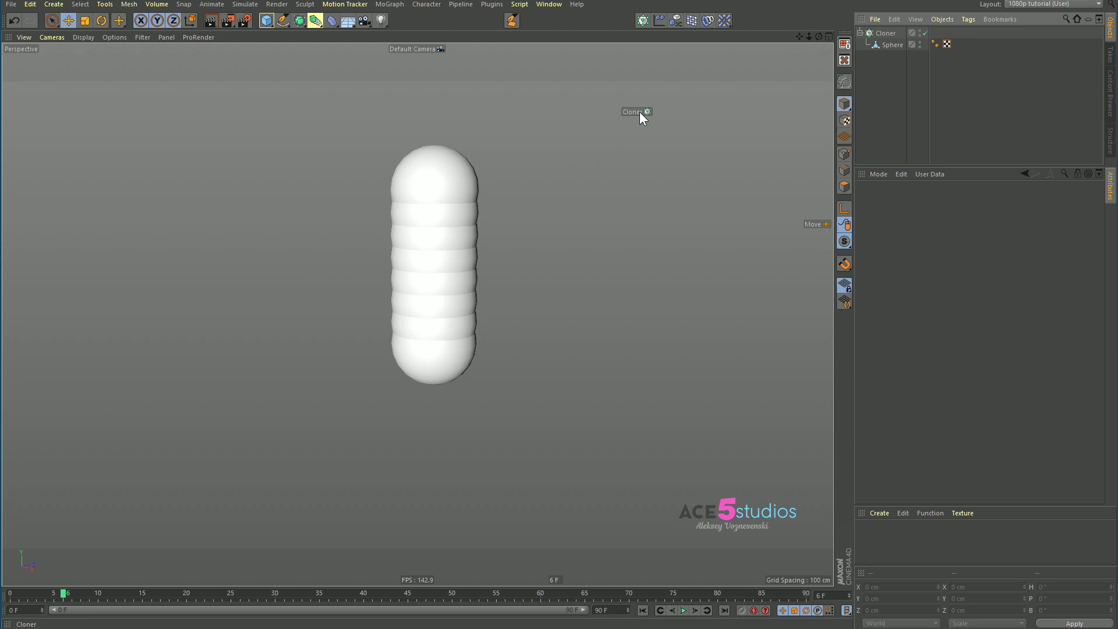
Step: Add a Knife command button to the viewport HUD and activate the Knife tool from it
key(shift+F12)
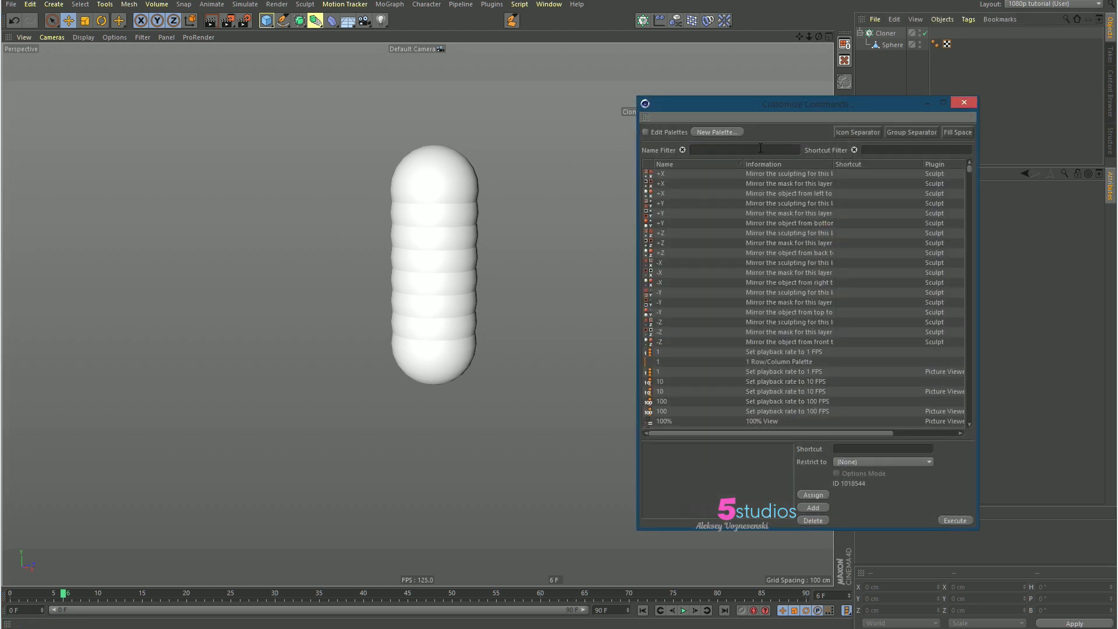
text(knife)
drag(665, 172, 670, 65)
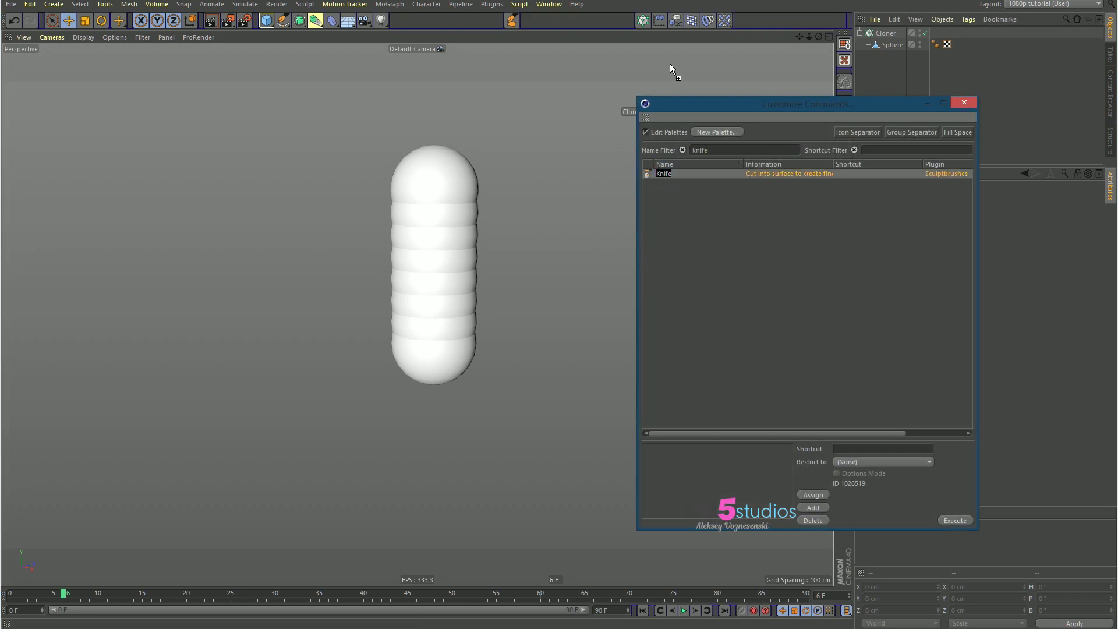
click(964, 102)
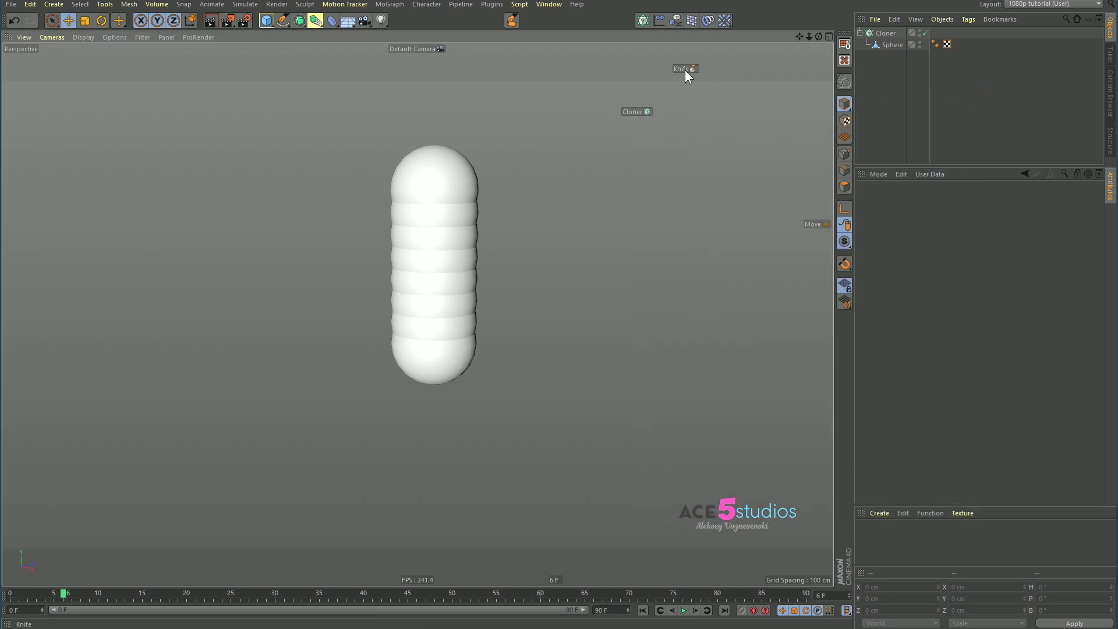
click(681, 68)
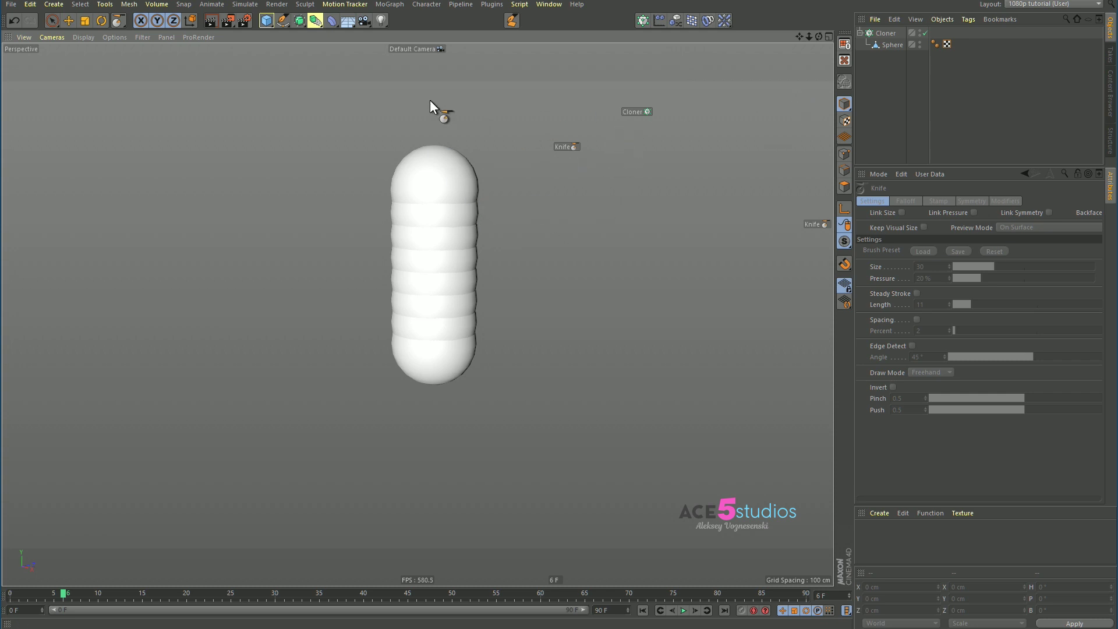
Step: Switch to the polo shirt character project and select its Mesh object
key(v)
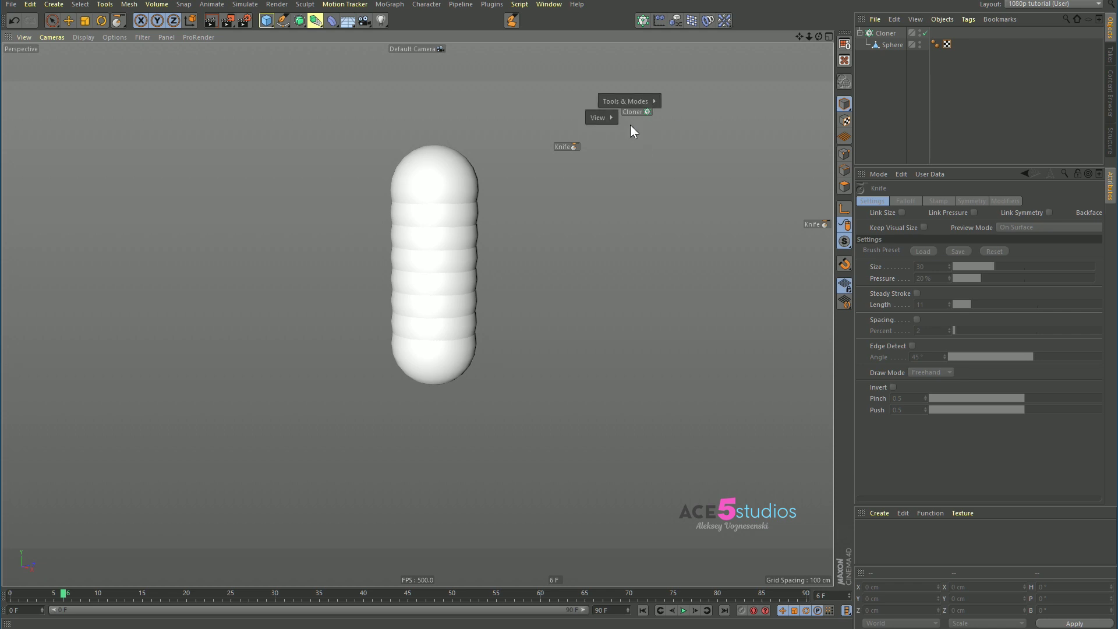
mouse_move(636, 154)
click(640, 175)
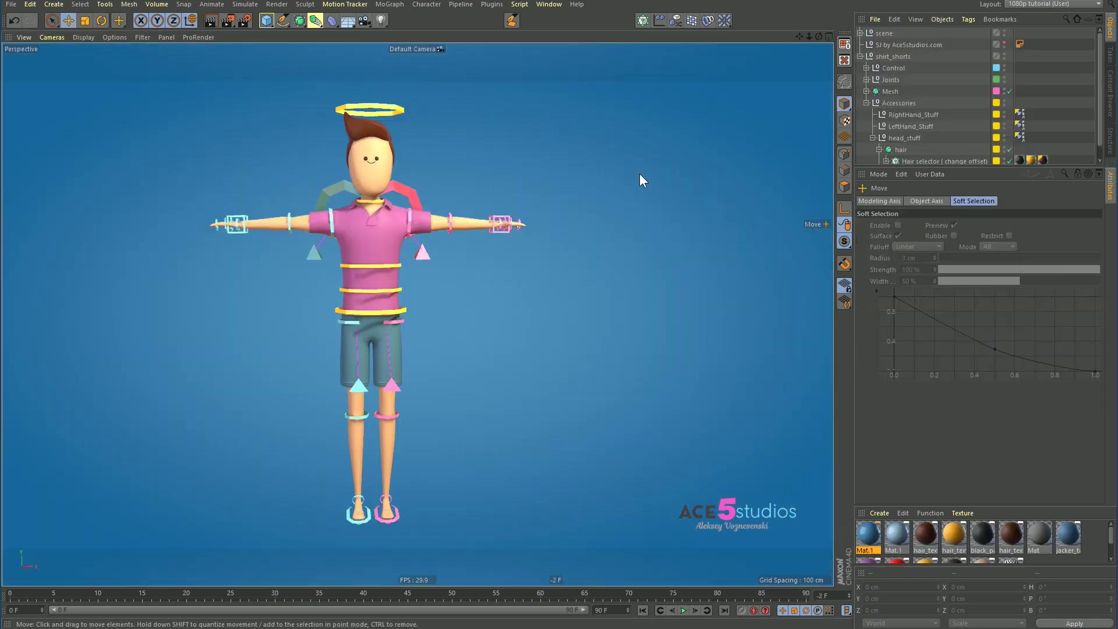
click(363, 234)
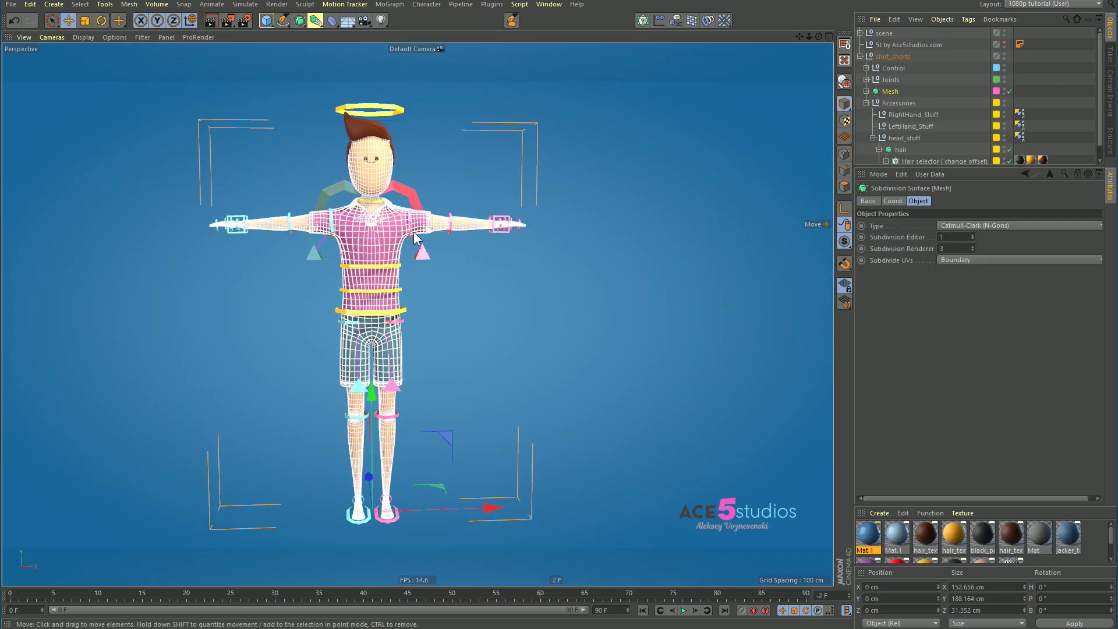
scroll(415, 213, up, 10)
scroll(494, 198, up, 3)
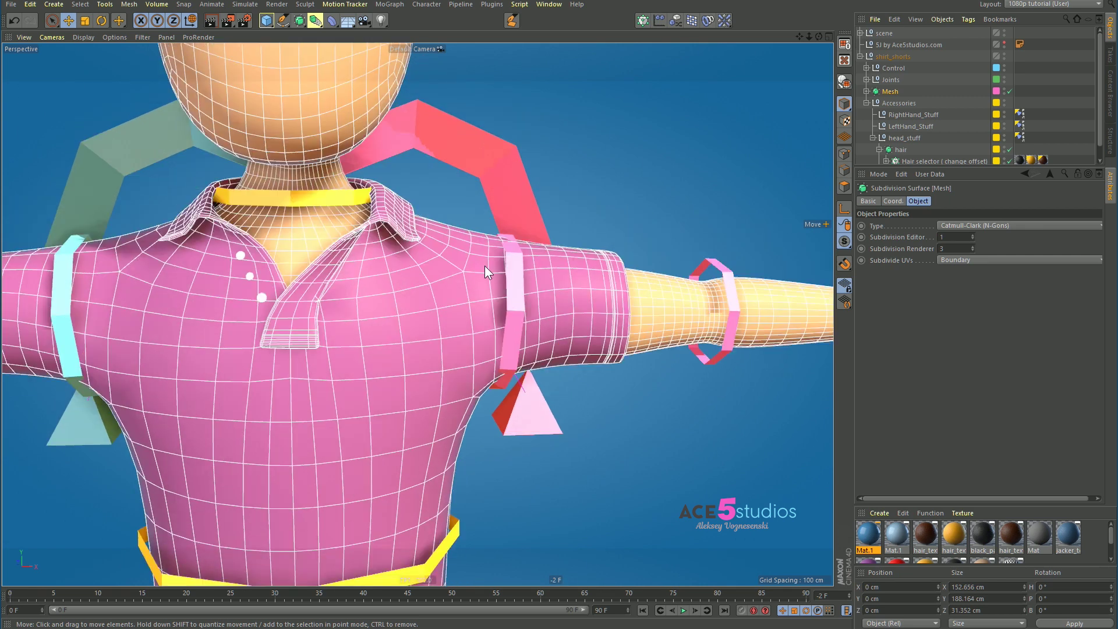
scroll(932, 81, down, 1)
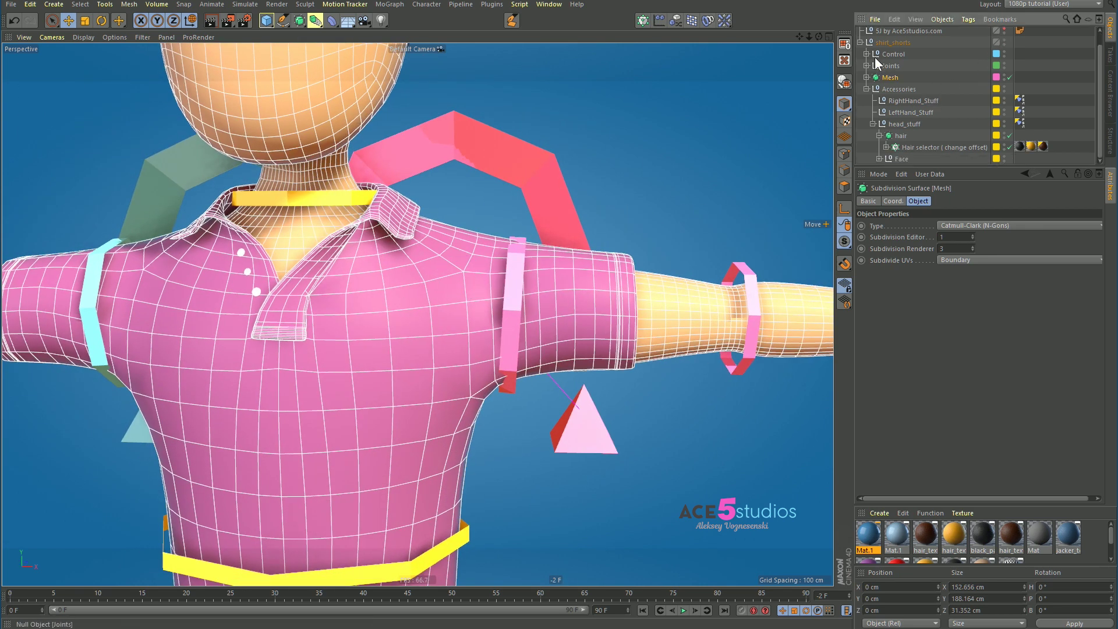
Step: Expand Mesh in the Object Manager and inspect the Cloth Surface and polo shirt group
click(865, 77)
scroll(932, 87, down, 6)
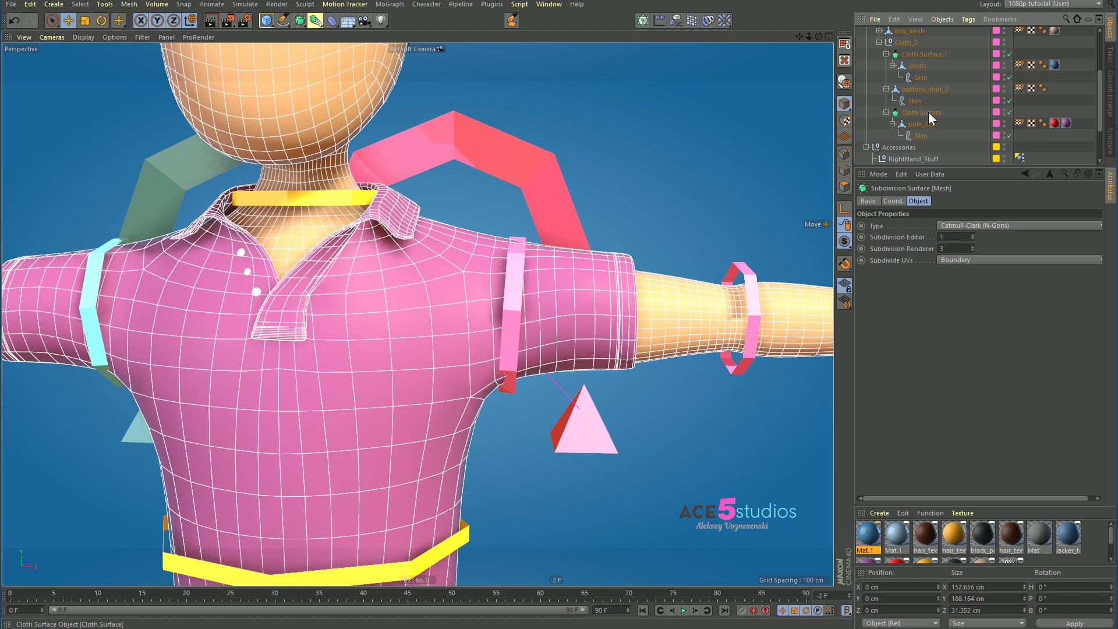
click(912, 113)
scroll(923, 110, up, 6)
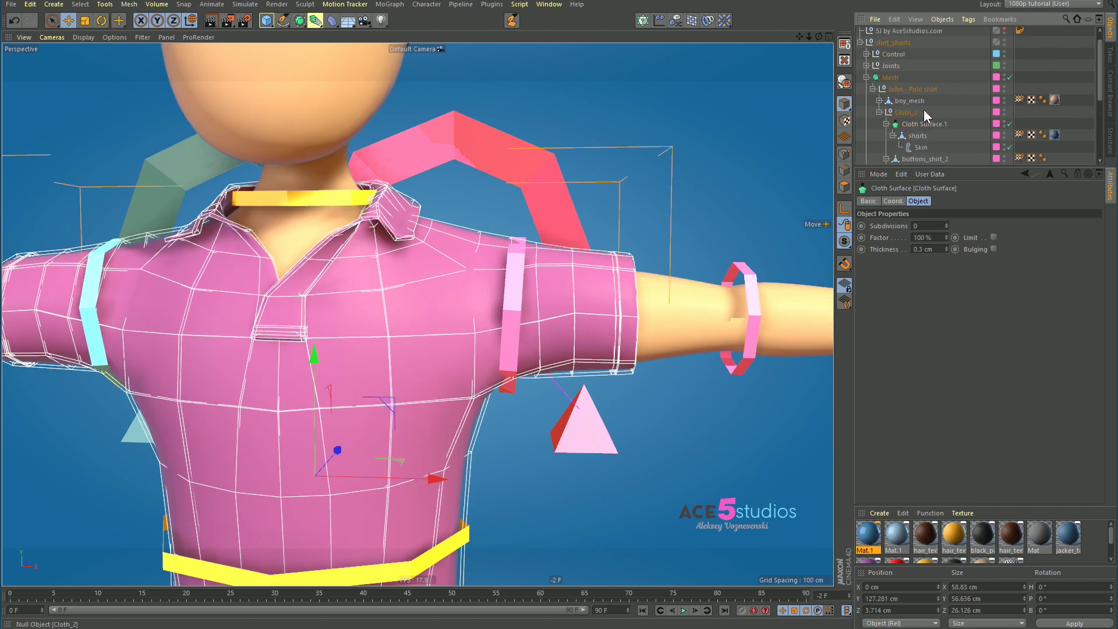
click(911, 87)
click(889, 78)
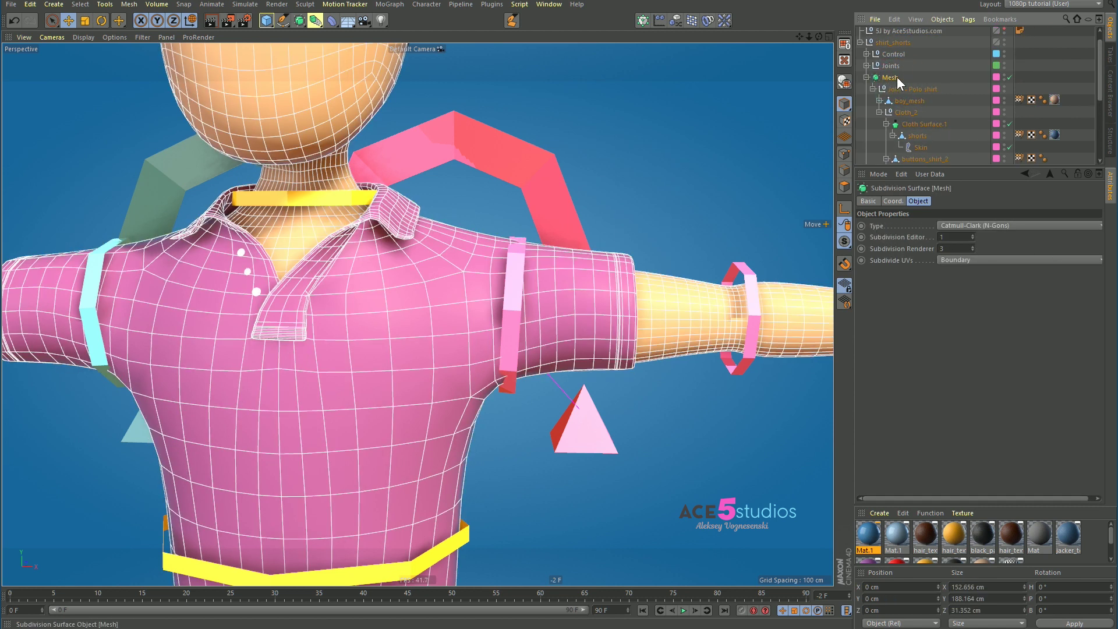
scroll(903, 105, down, 6)
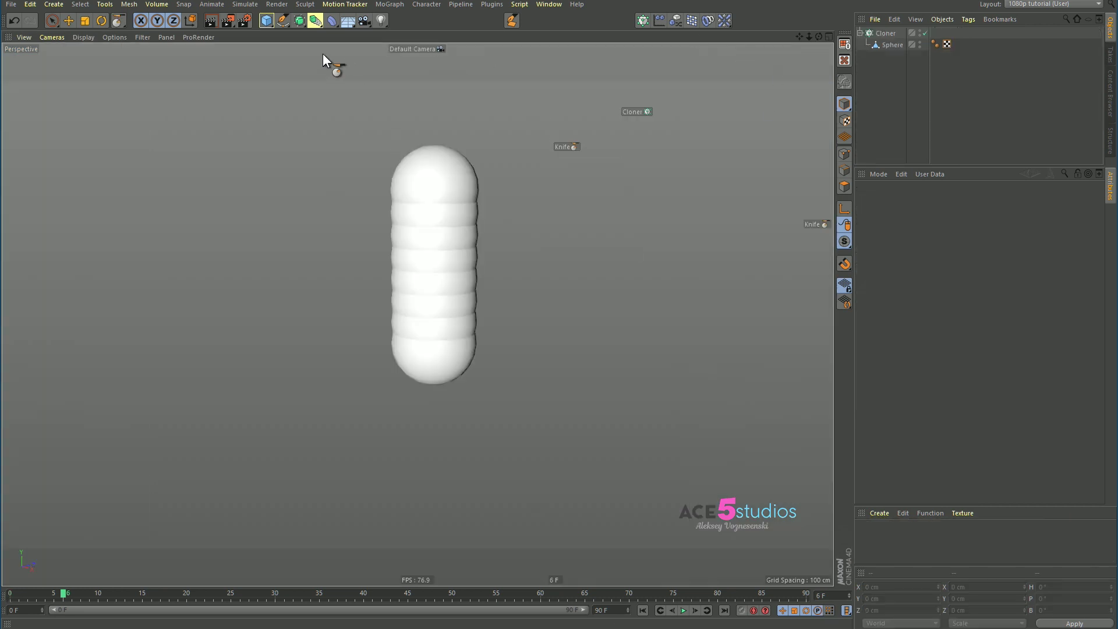
Step: Add a cube, move it beside the capsule stack, and wrap it in a Subdivision Surface
click(266, 21)
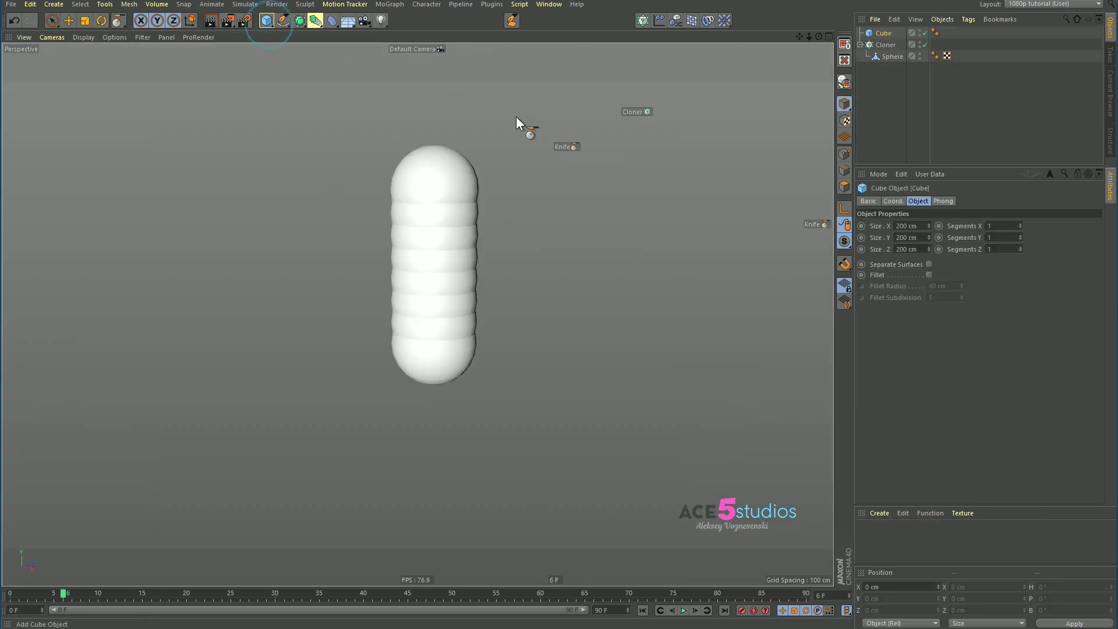
key(e)
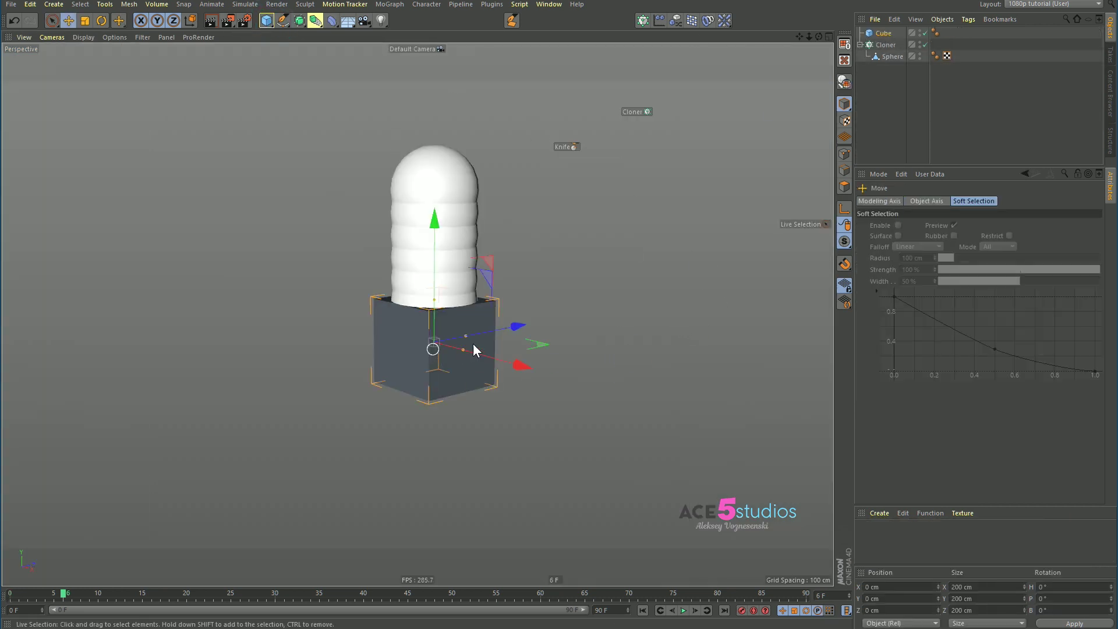
drag(472, 343, 352, 349)
alt+click(297, 21)
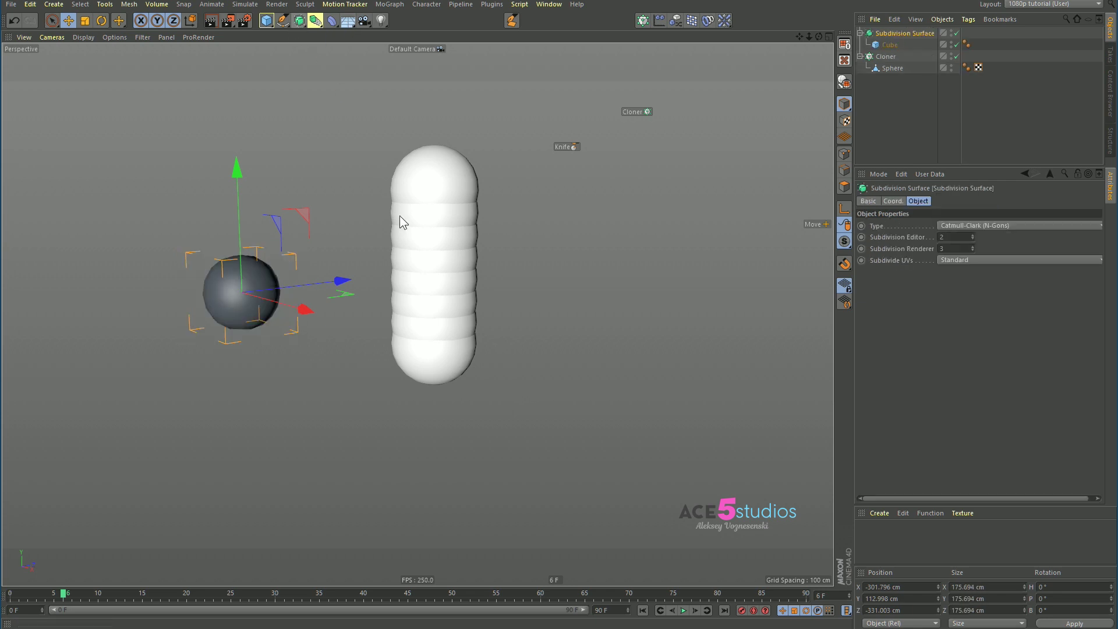
Step: Toggle the Subdivision Surface on and off to compare, then add a Plane
click(956, 33)
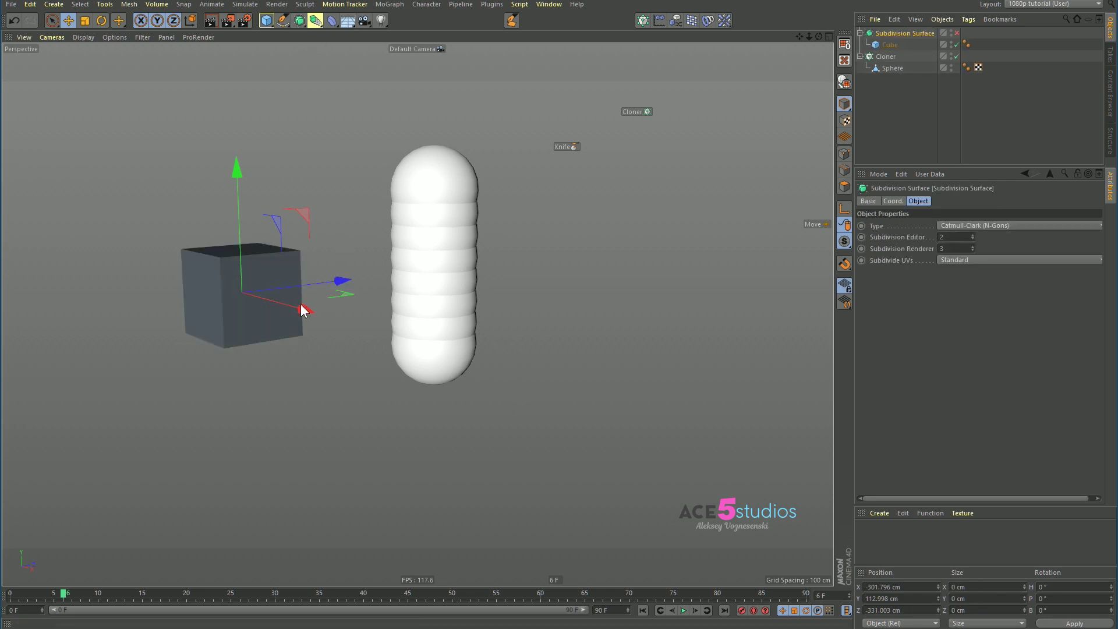
click(956, 34)
click(957, 33)
click(956, 33)
click(957, 33)
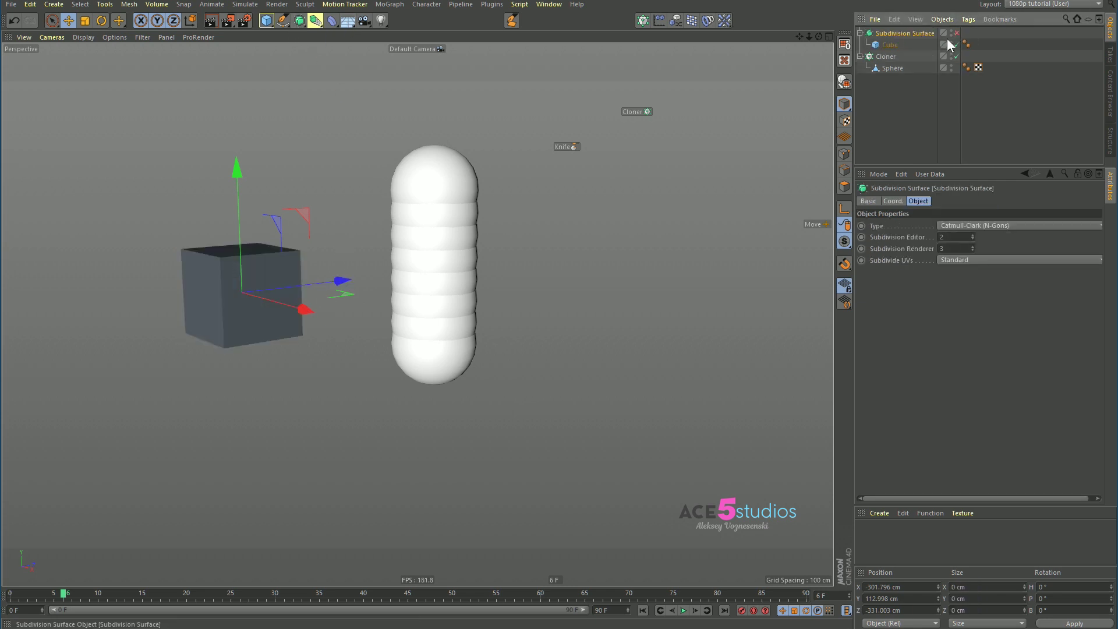
click(957, 33)
click(956, 33)
click(956, 33)
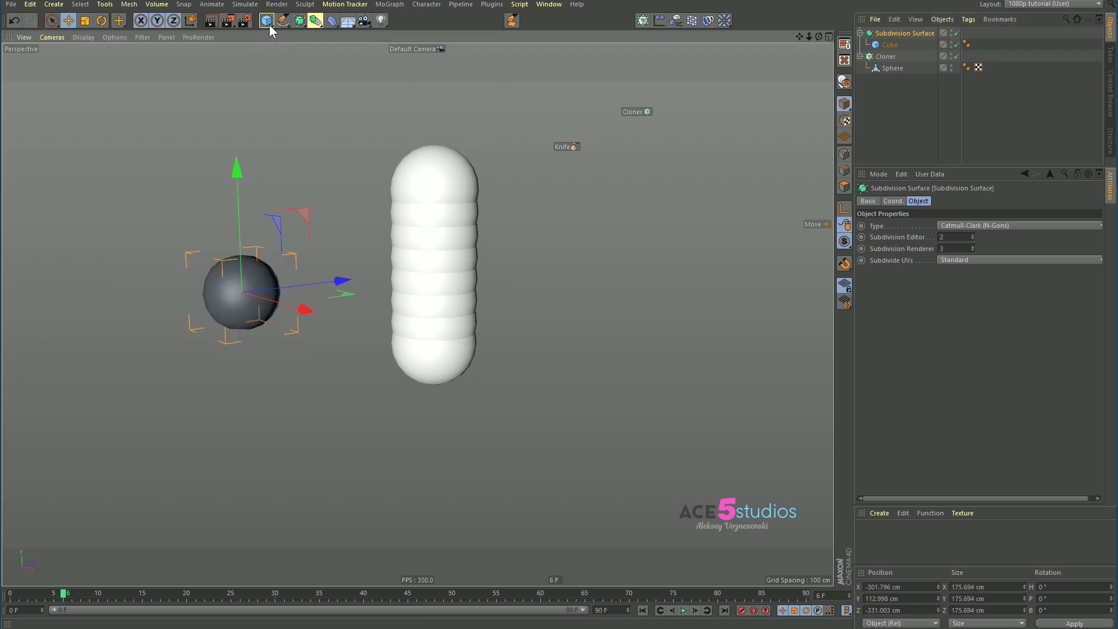
click(266, 21)
click(375, 63)
Step: Move the plane right of the capsule, wrap it in a Cloth Surface, and increase its thickness
drag(526, 345, 565, 324)
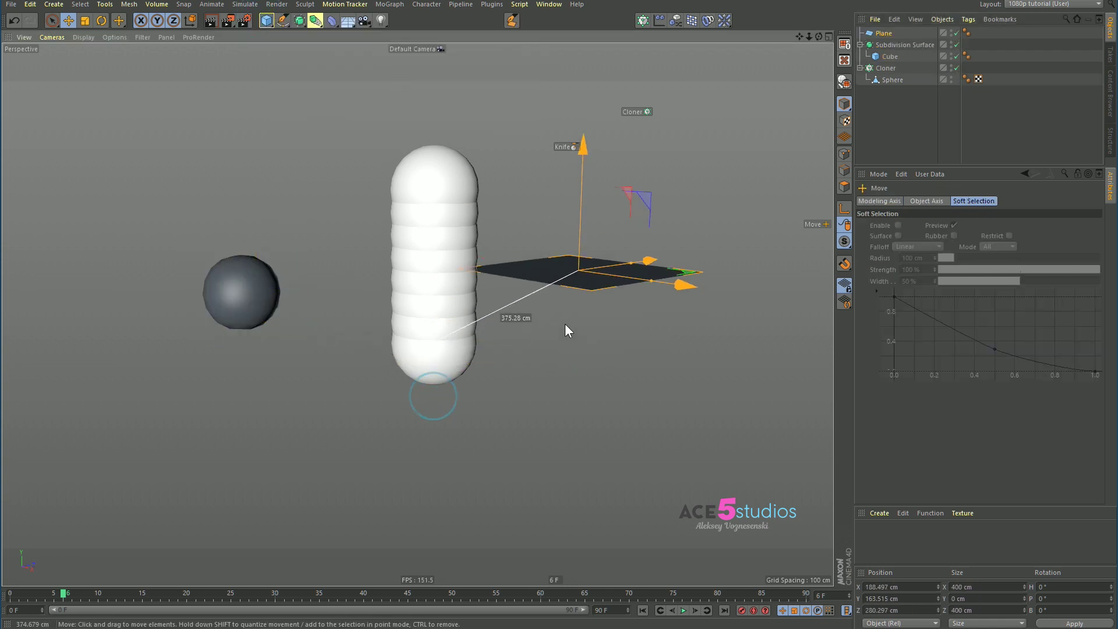
key(shift+c)
text(cloth)
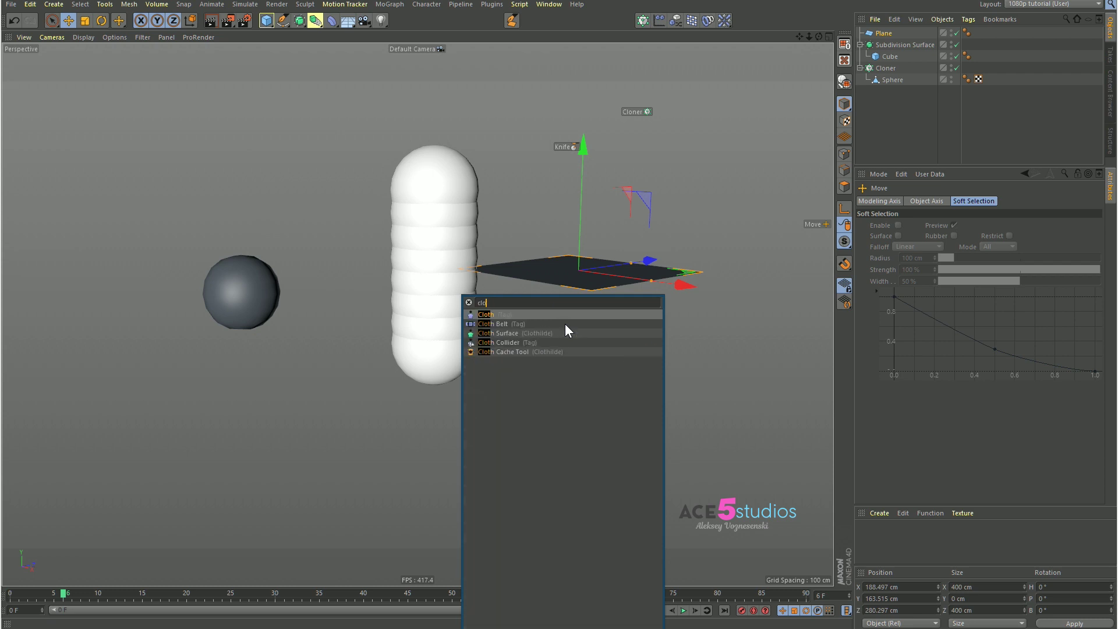
click(516, 334)
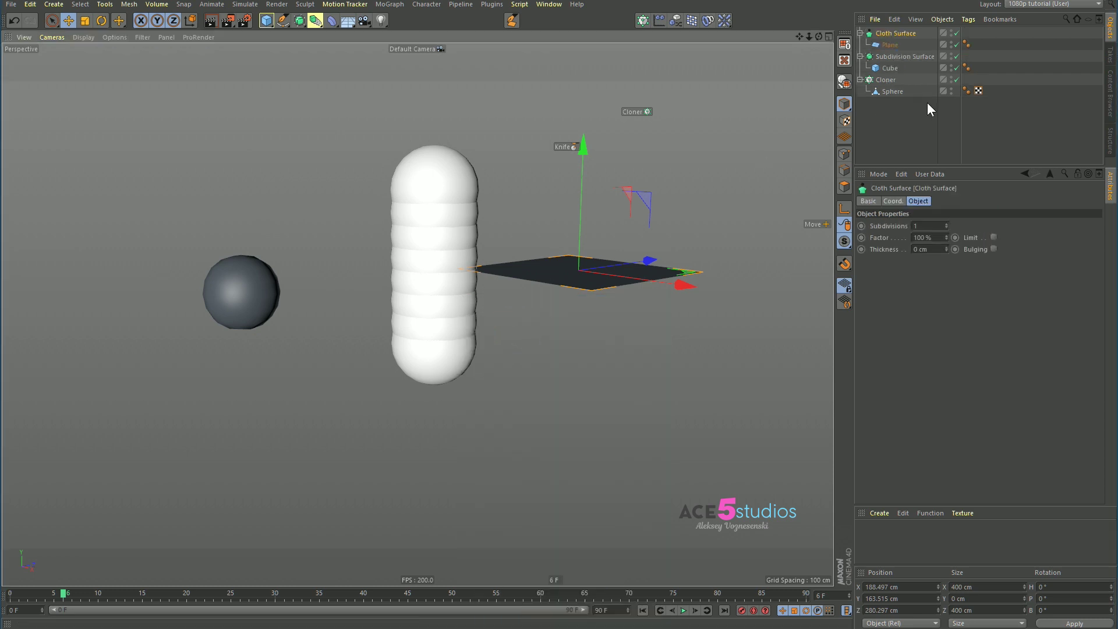
drag(948, 248, 948, 235)
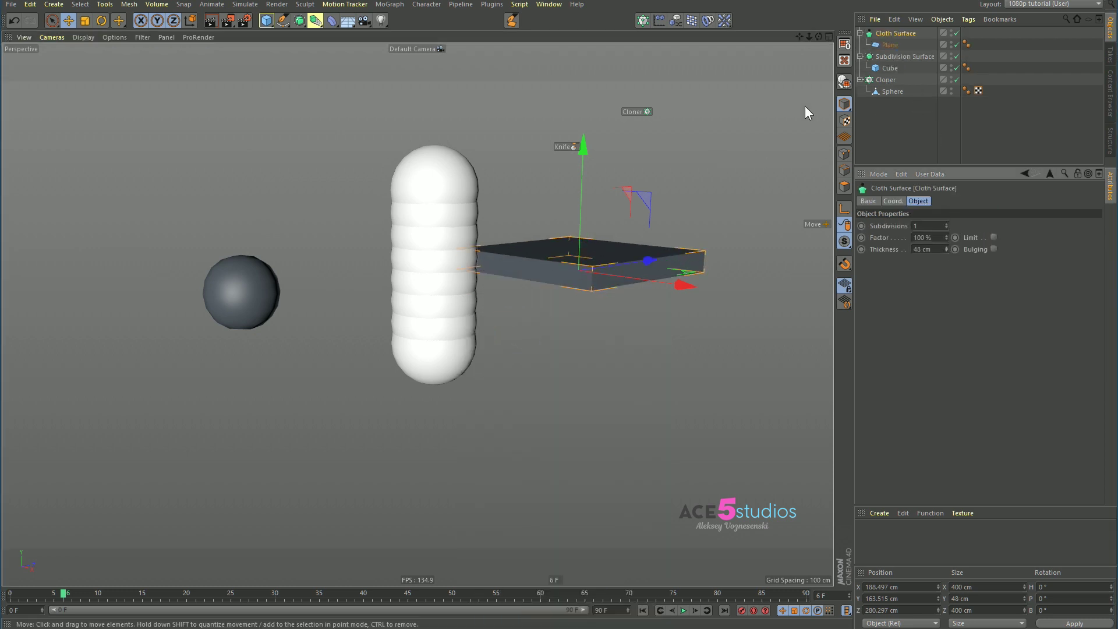
Step: Toggle the Plane and Cloner off and on, then select the Sphere in point mode
click(885, 45)
key(q)
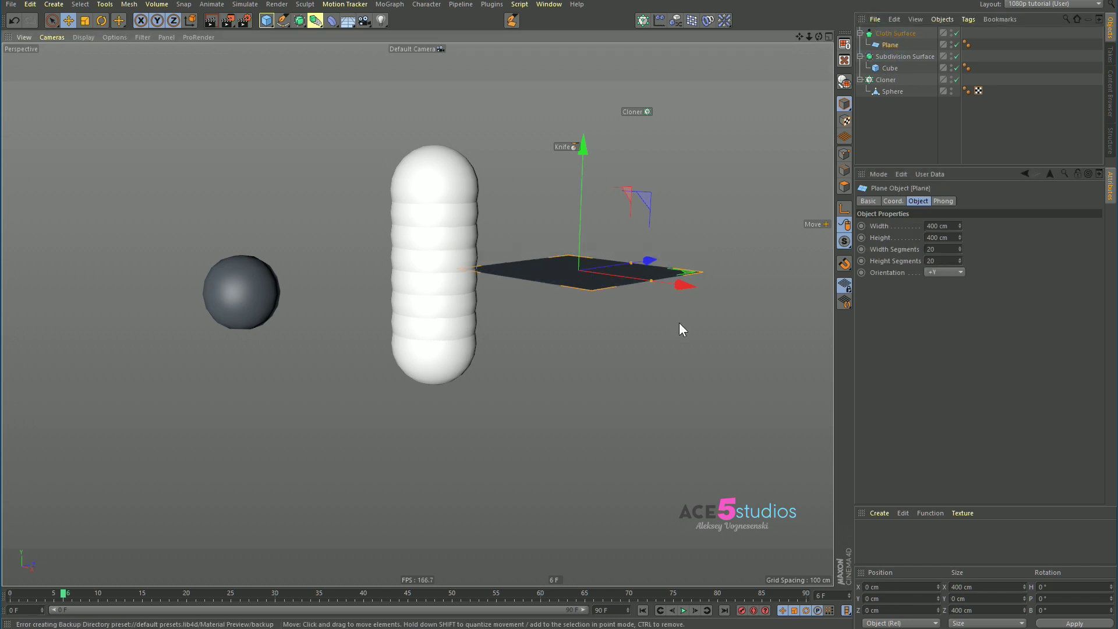
click(885, 80)
key(q)
key(q)
key(q)
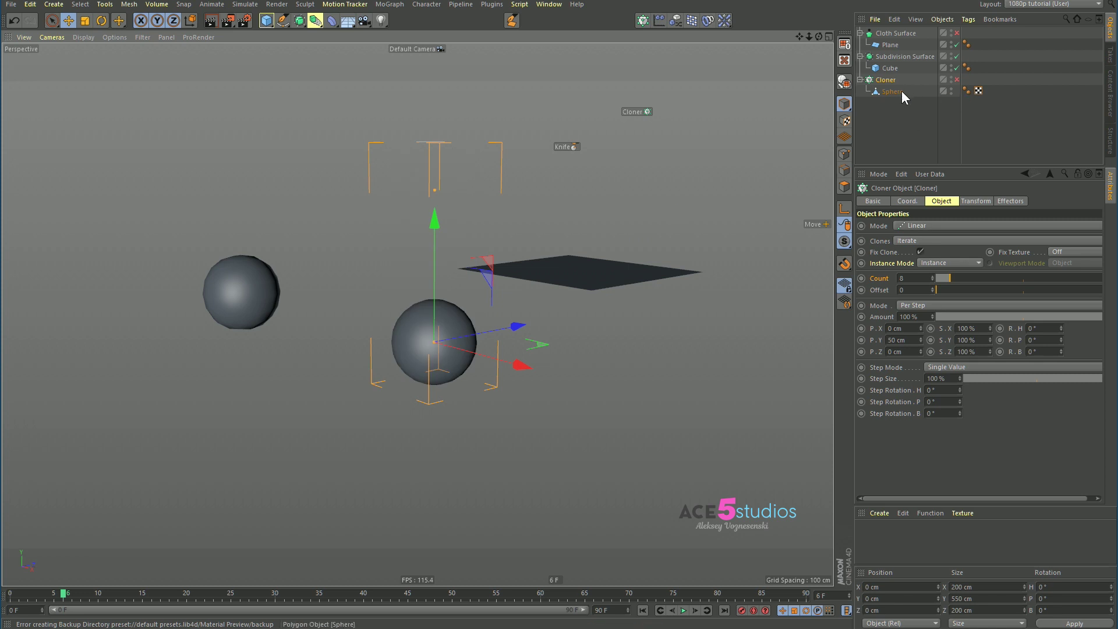
click(892, 91)
key(q)
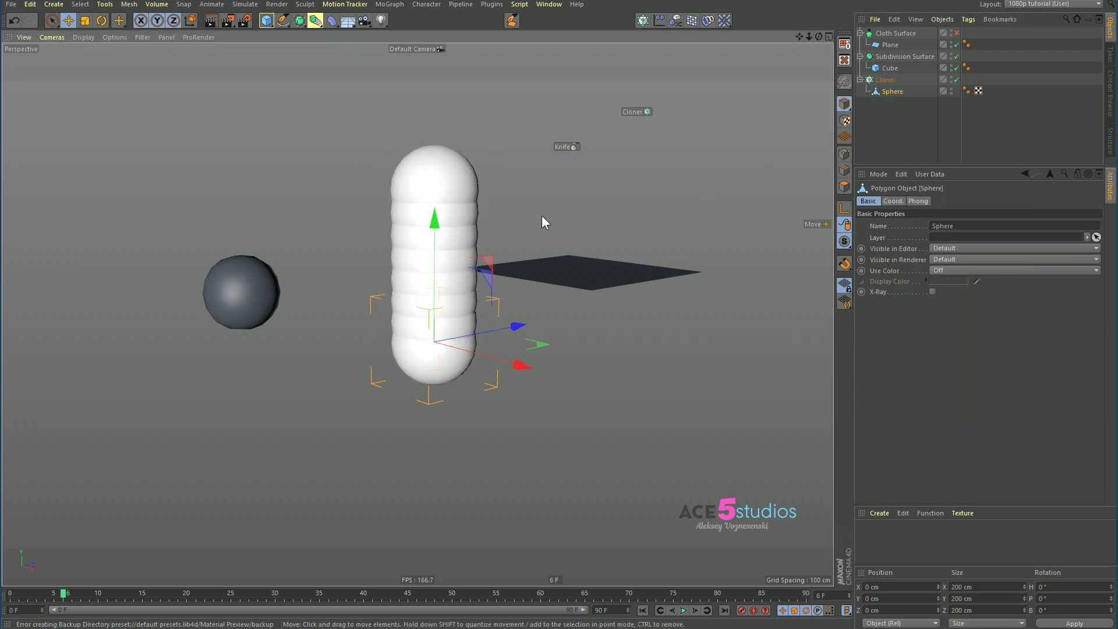
key(Return)
key(Return)
Step: Nest the Cloth Surface under the Subdivision Surface, delete the Cube, and select the Plane
drag(891, 33, 896, 64)
click(896, 67)
key(Delete)
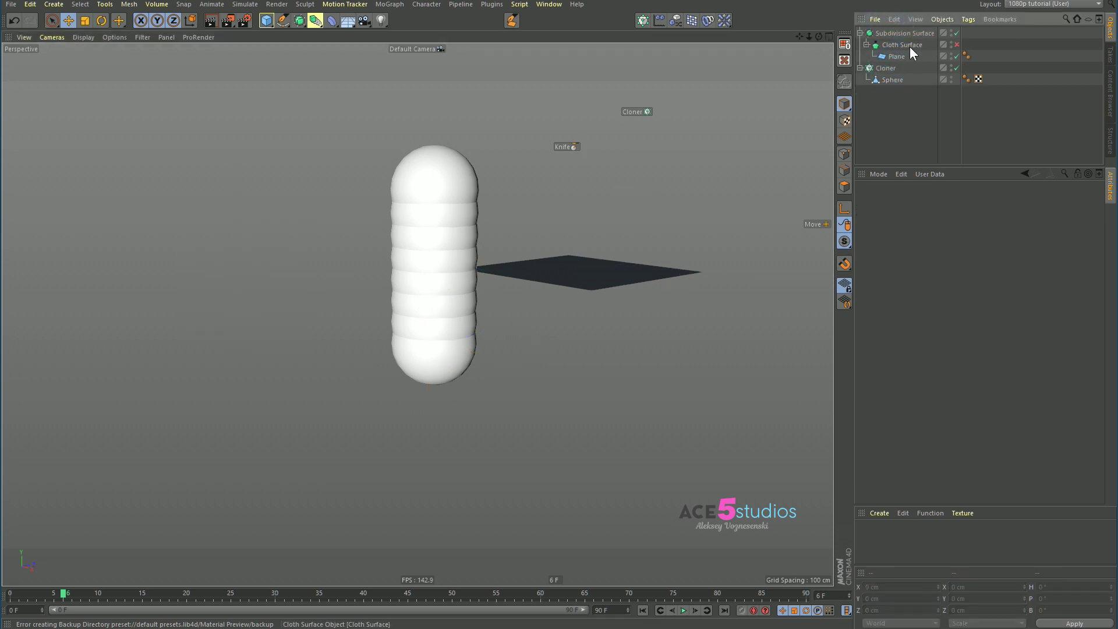
click(895, 57)
Step: Re-enable the Cloth Surface and open the Weight Manager for polo_003's Skin
click(957, 44)
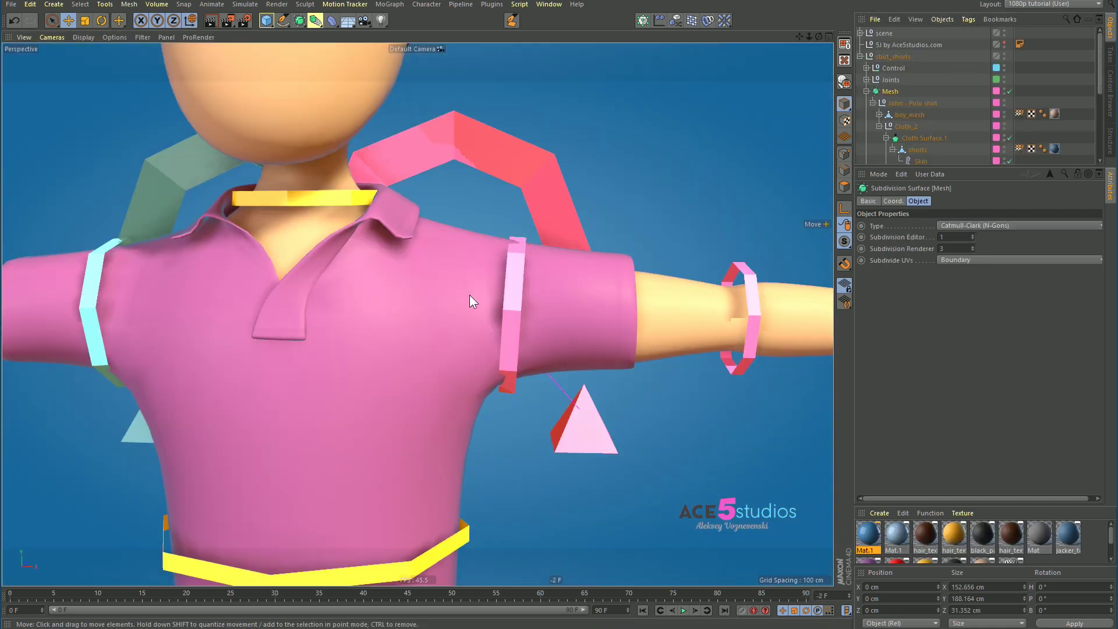
scroll(938, 133, down, 3)
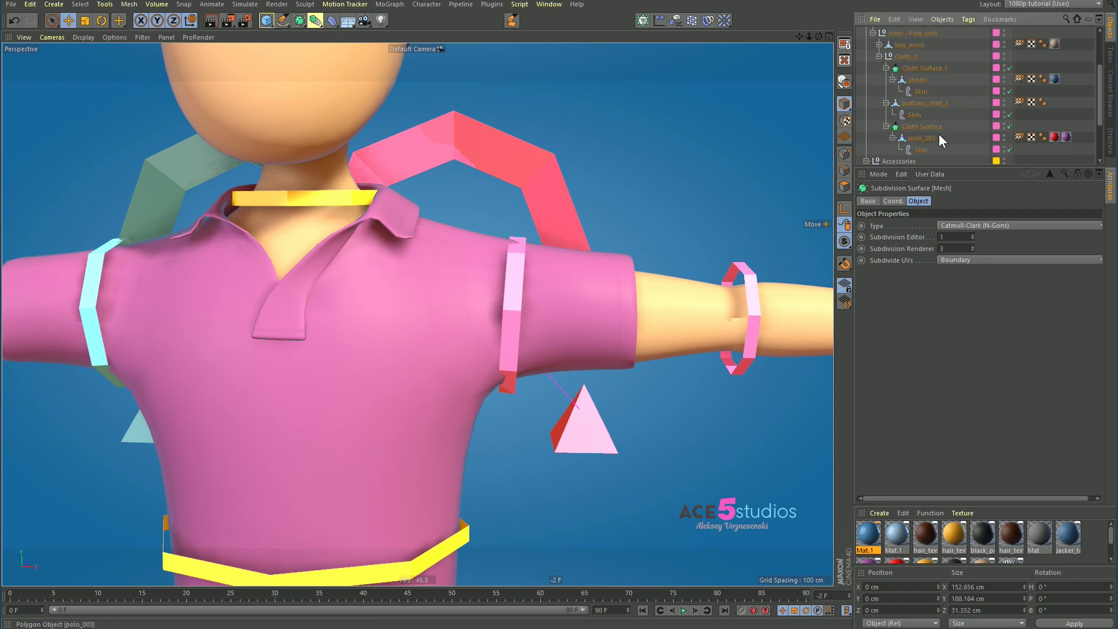
click(922, 148)
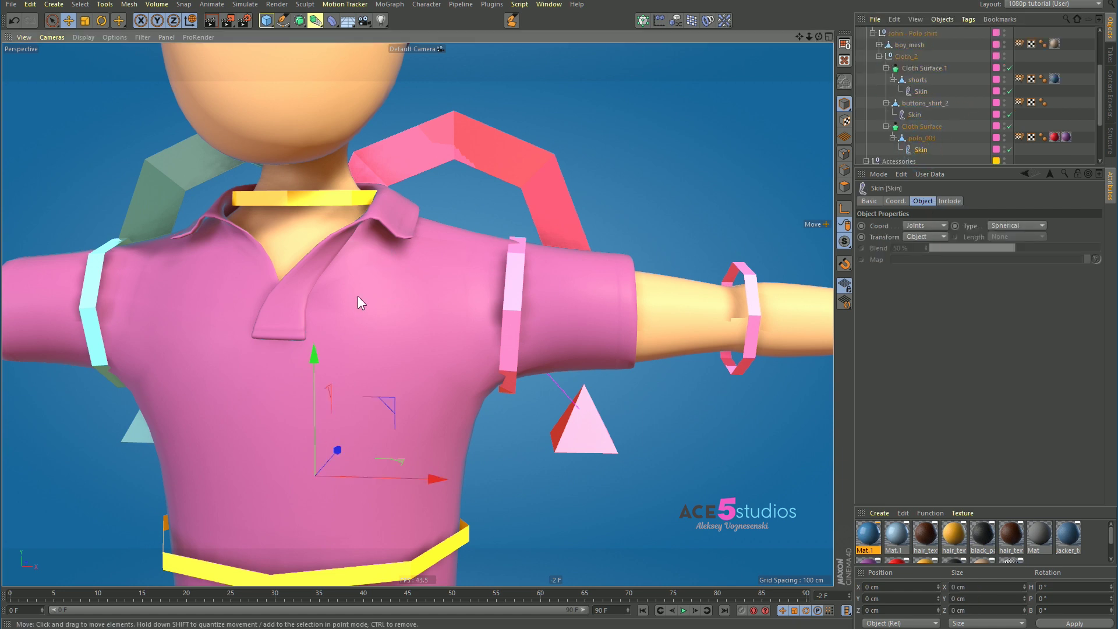
double_click(1019, 137)
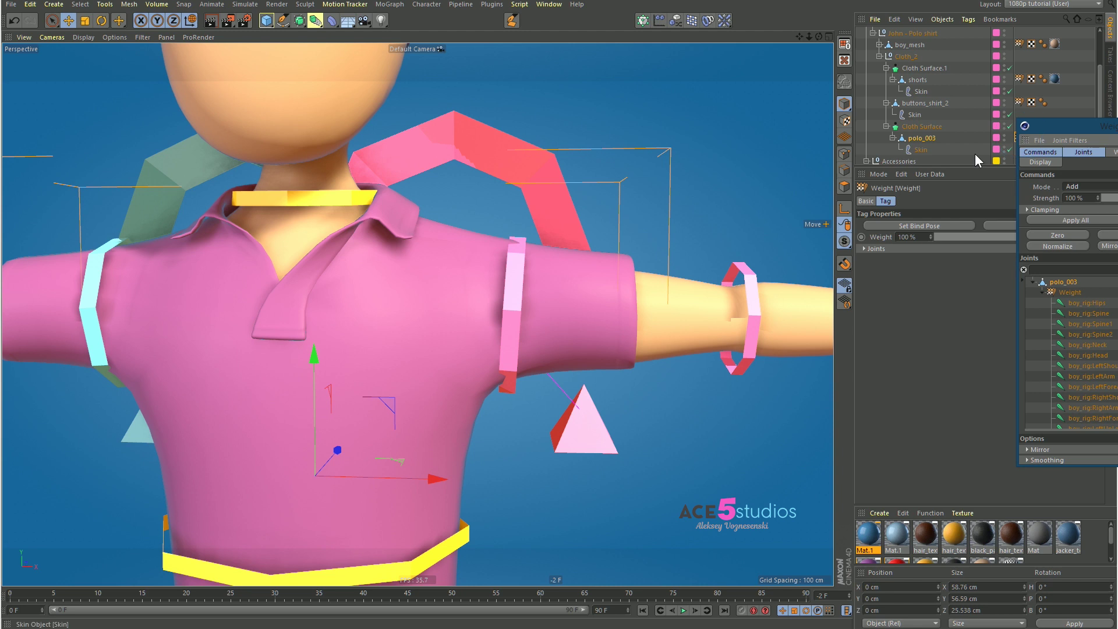
drag(1049, 130, 914, 254)
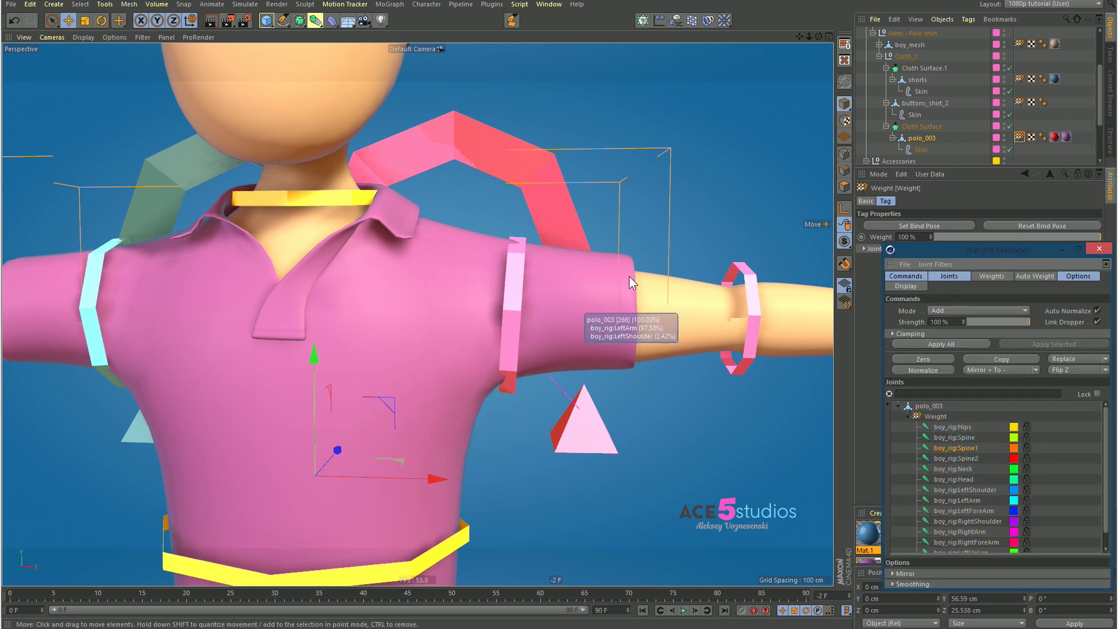
Step: Disable the shirt's Cloth Surface and Mesh subdivision, then view Spine2 and LeftShoulder weights
click(1010, 126)
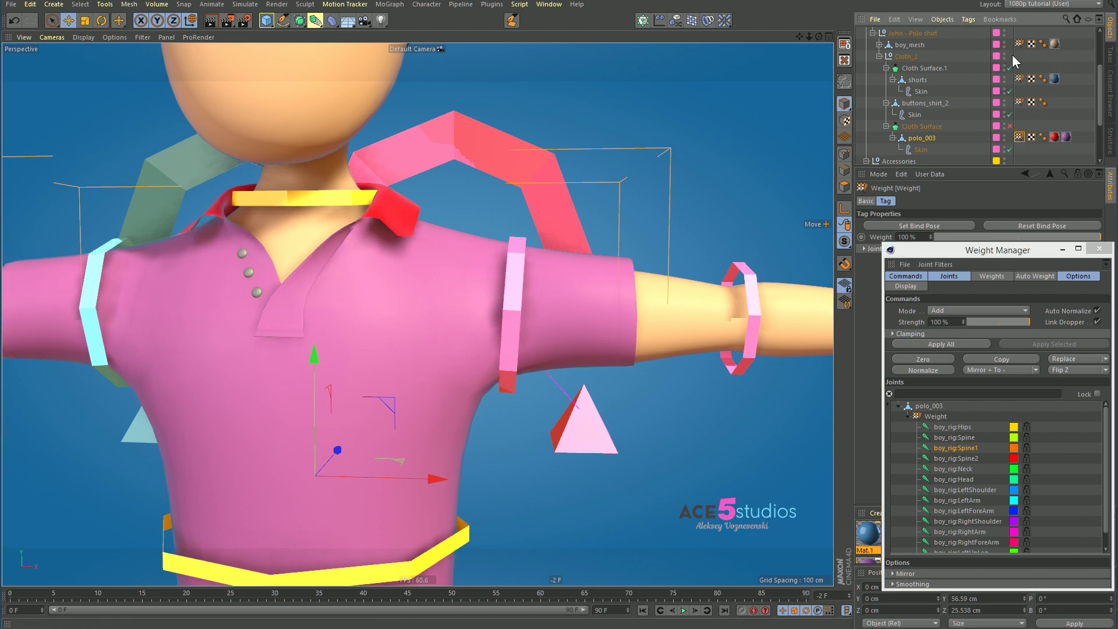
scroll(1012, 55, up, 3)
click(1010, 90)
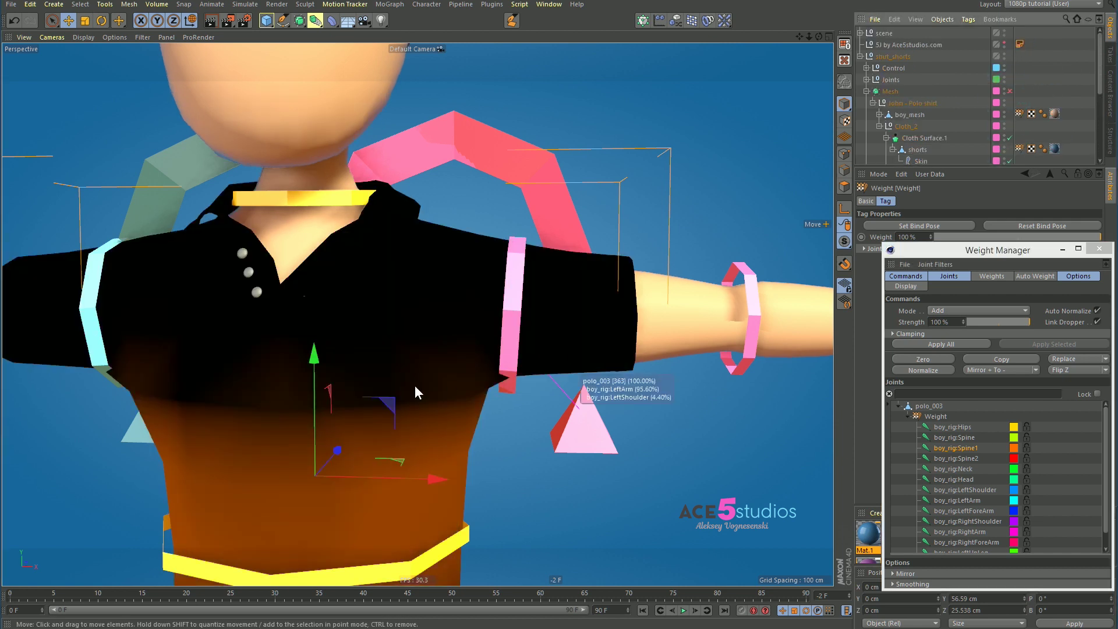
scroll(453, 362, up, 5)
click(948, 458)
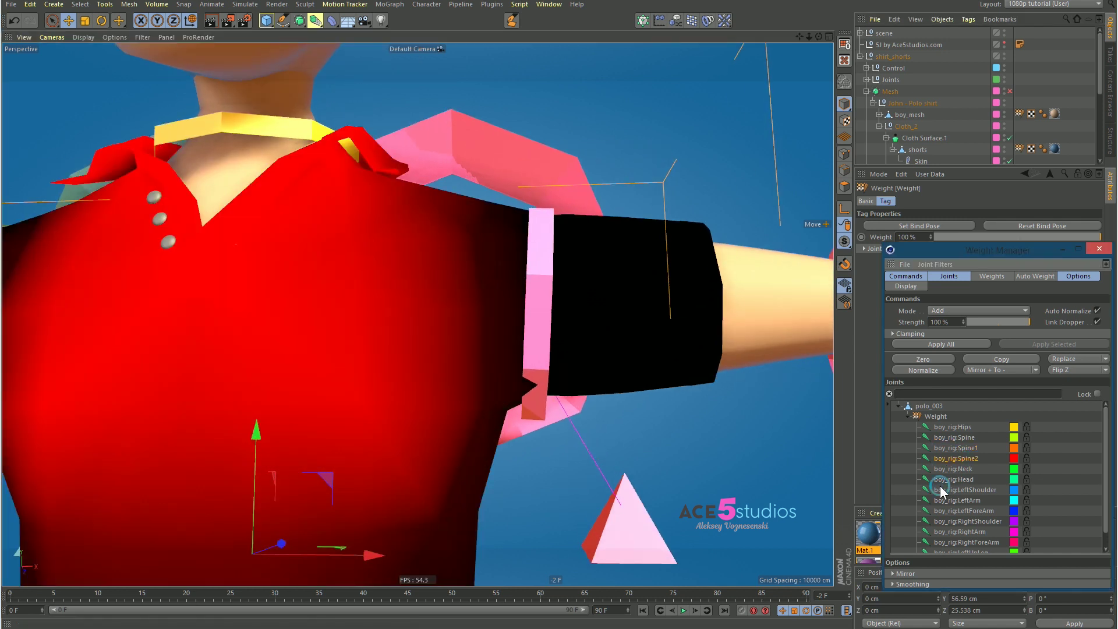
click(939, 488)
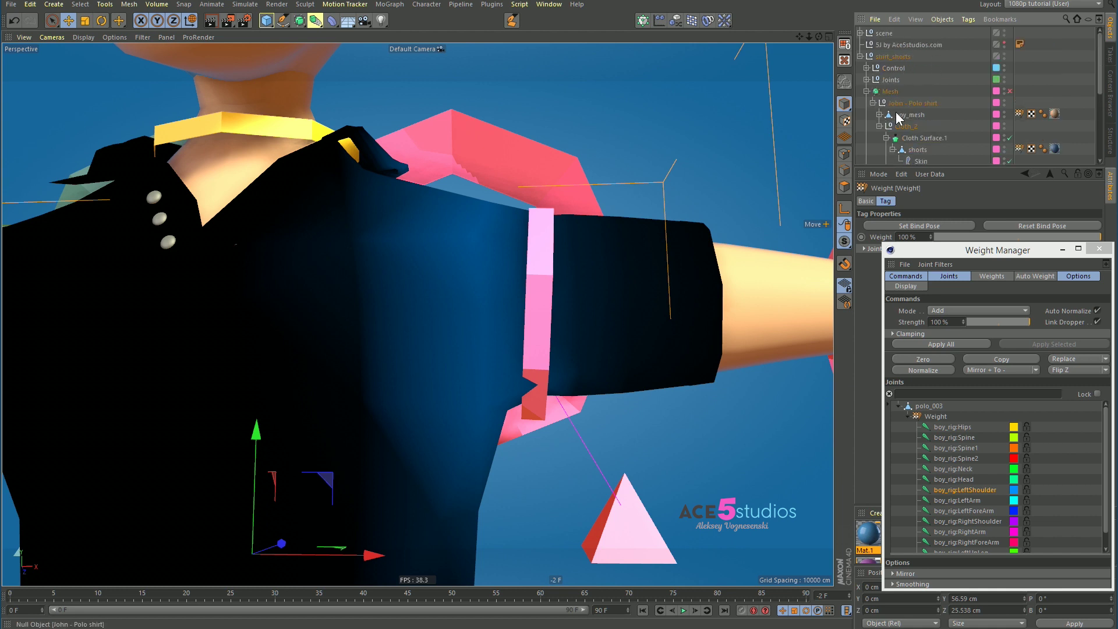
click(887, 91)
Step: Add Mesh's Enabled parameter to the viewport HUD and use it to re-enable subdivision
drag(935, 257, 972, 384)
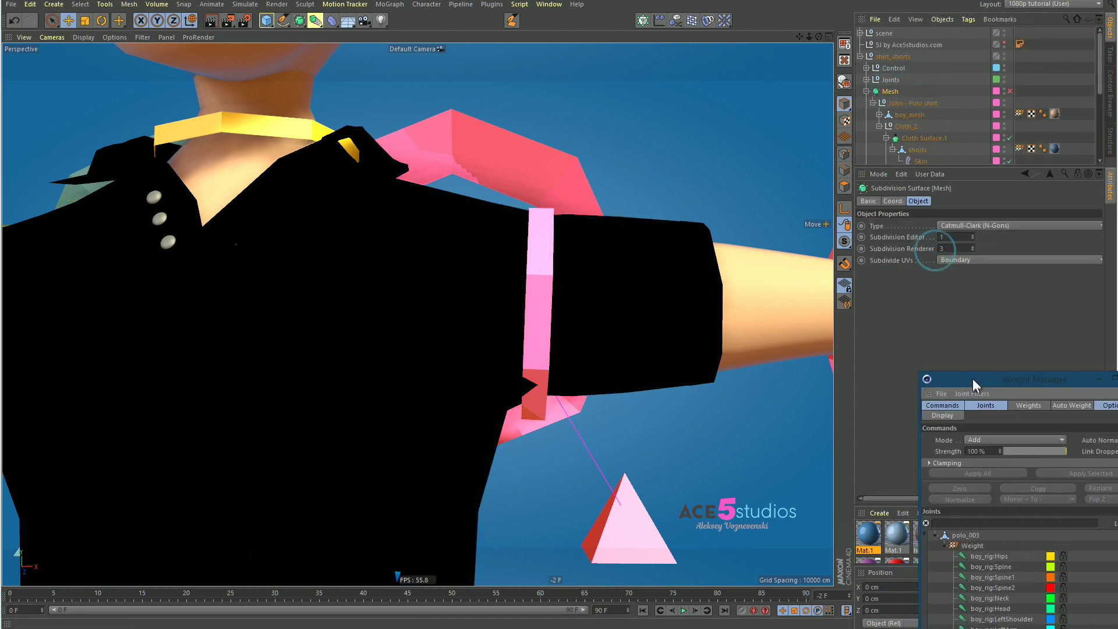
click(871, 201)
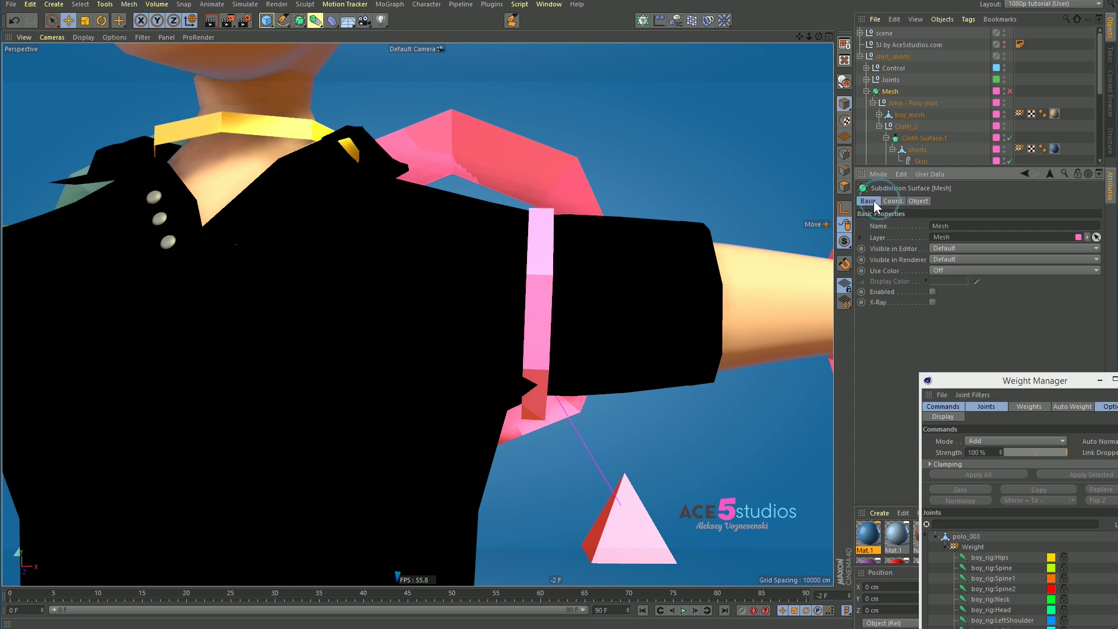
ctrl+drag(890, 292, 665, 125)
click(687, 126)
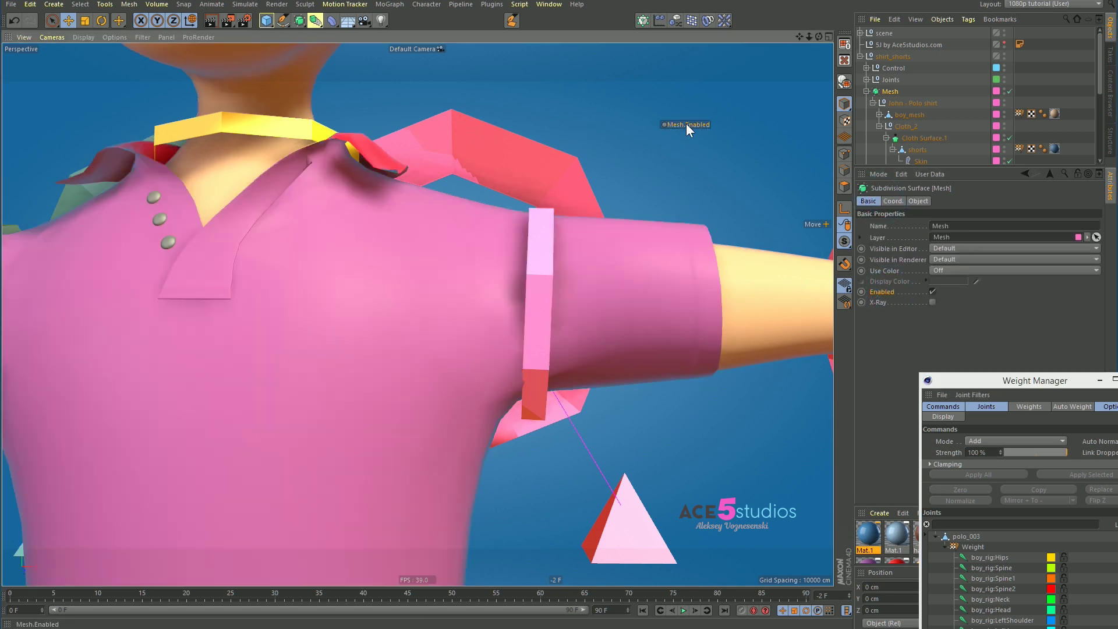
click(687, 126)
click(686, 124)
Step: Set the Mesh.Enabled HUD toggle to Show > Chain Active and test it by selecting objects
drag(959, 167, 958, 261)
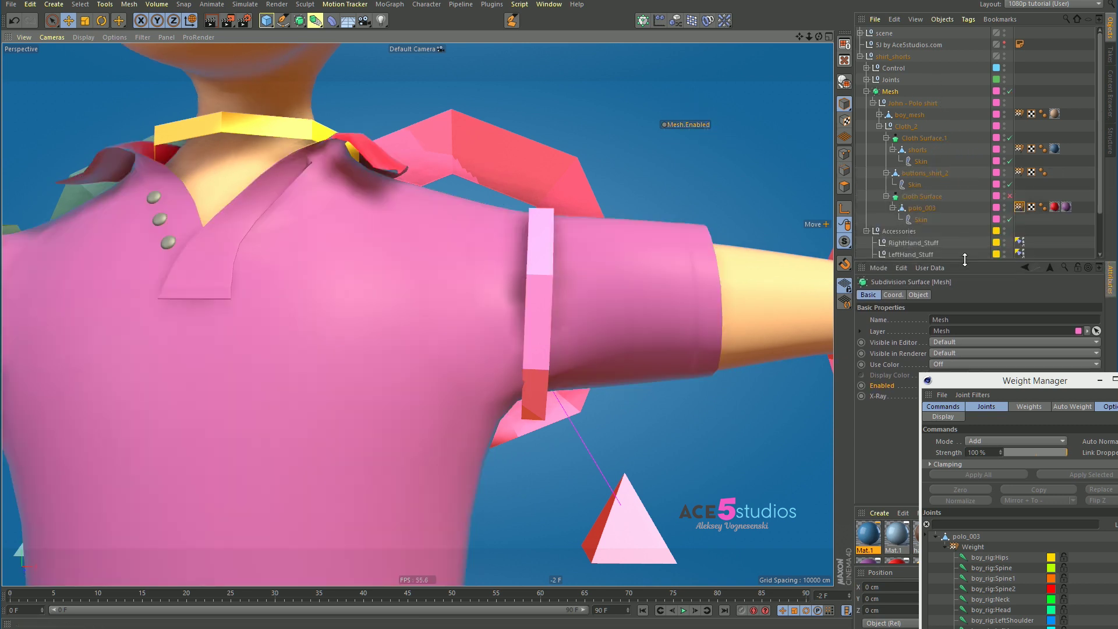
click(921, 208)
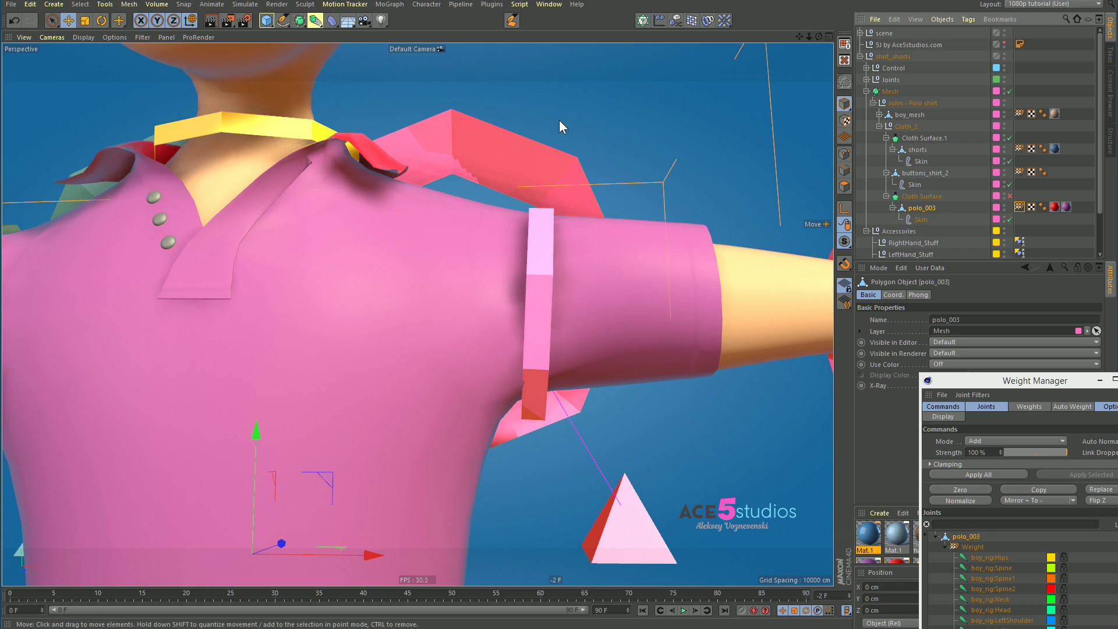
click(889, 92)
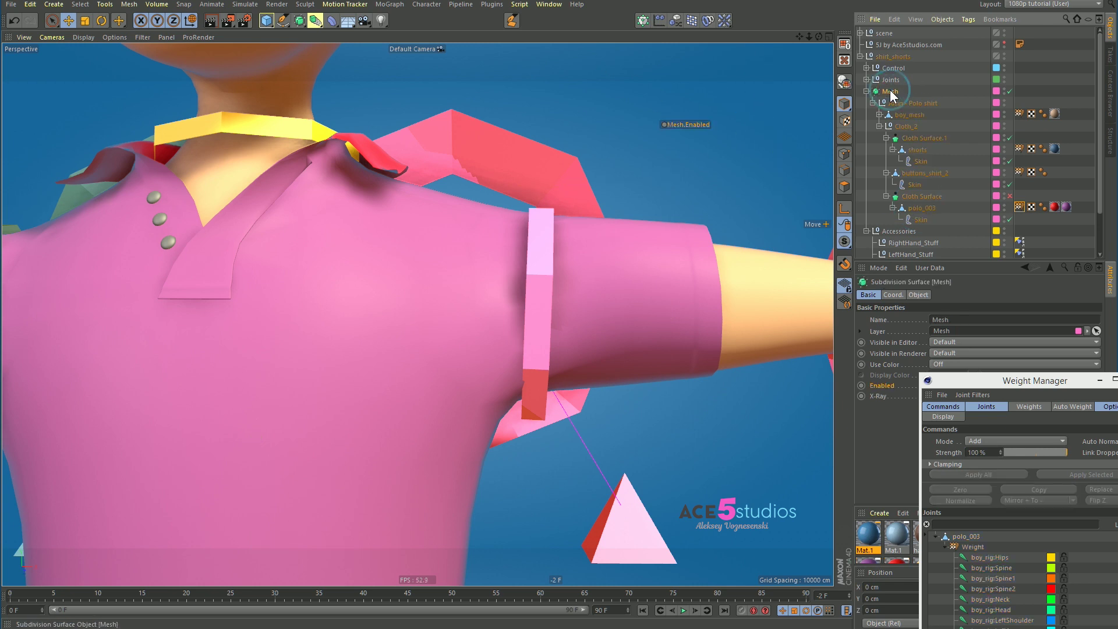
right_click(686, 122)
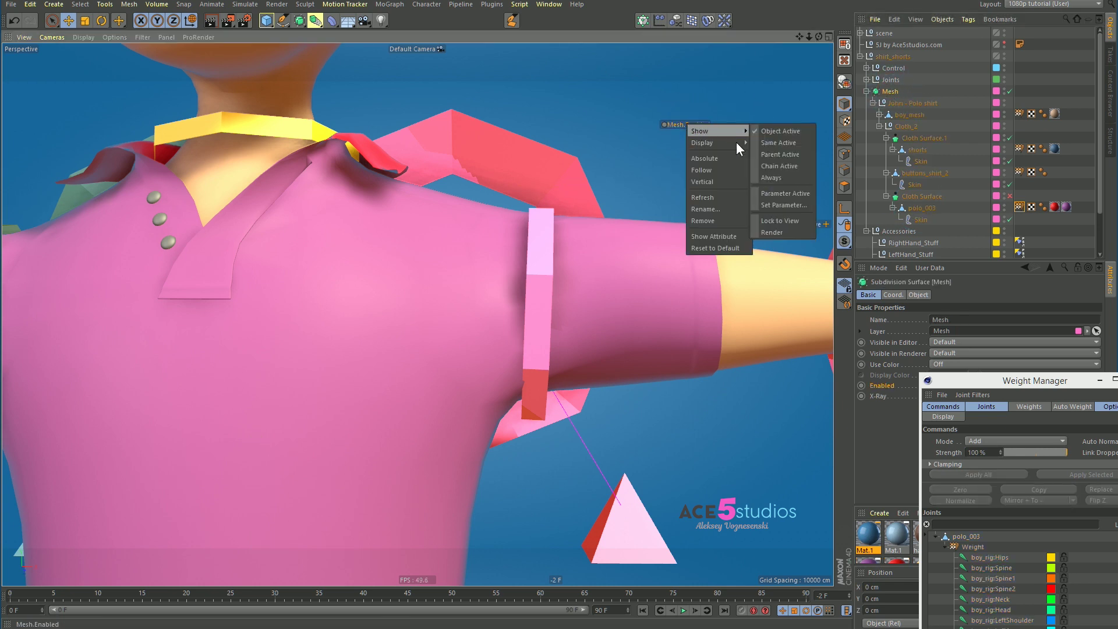
mouse_move(739, 132)
click(791, 166)
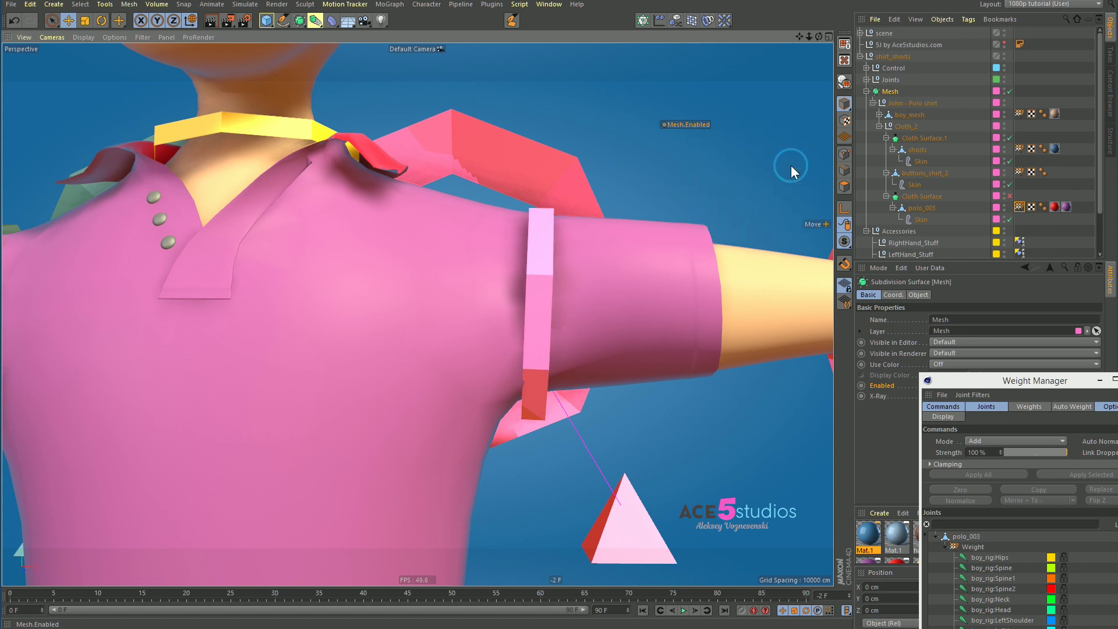
click(906, 116)
click(922, 196)
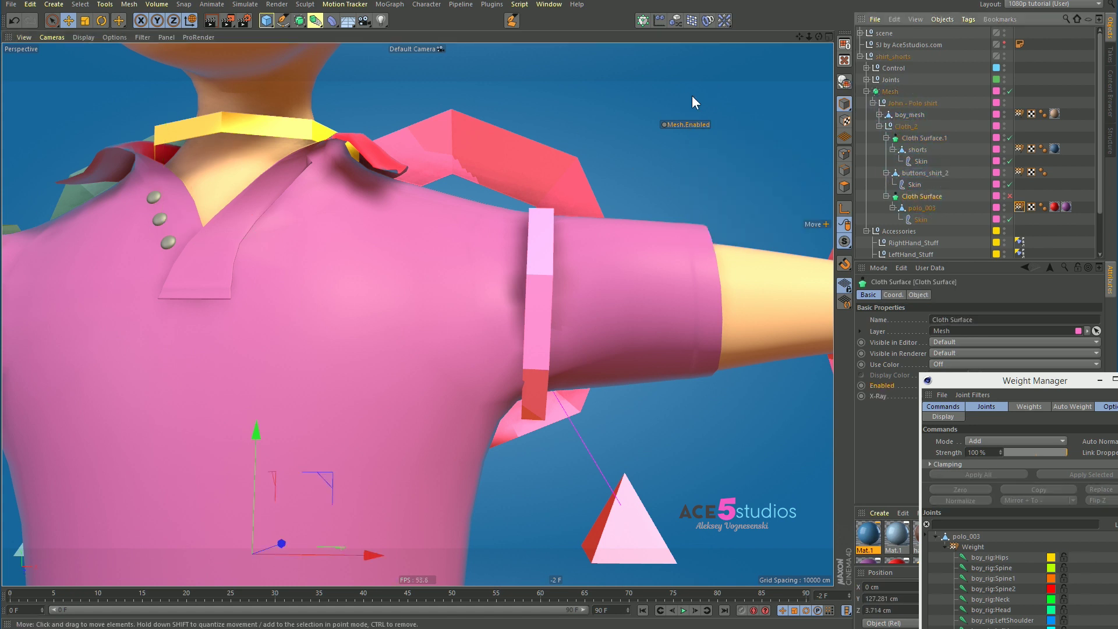
click(888, 32)
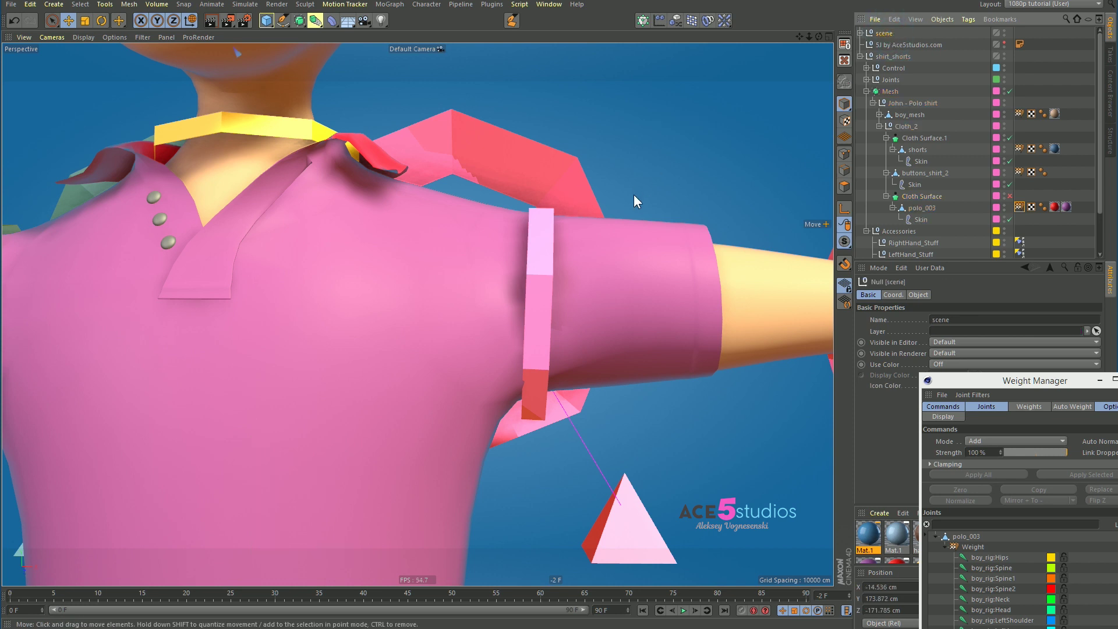
Step: Select polo_003, test the Mesh.Enabled HUD toggle, and re-enable the Cloth Surface object
click(924, 211)
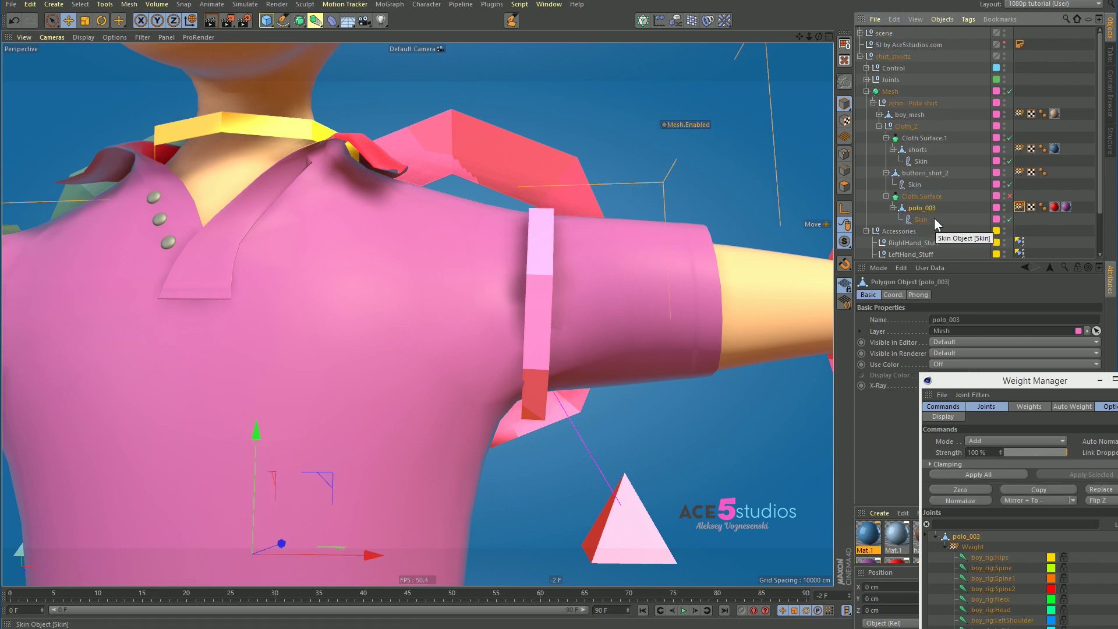
click(691, 124)
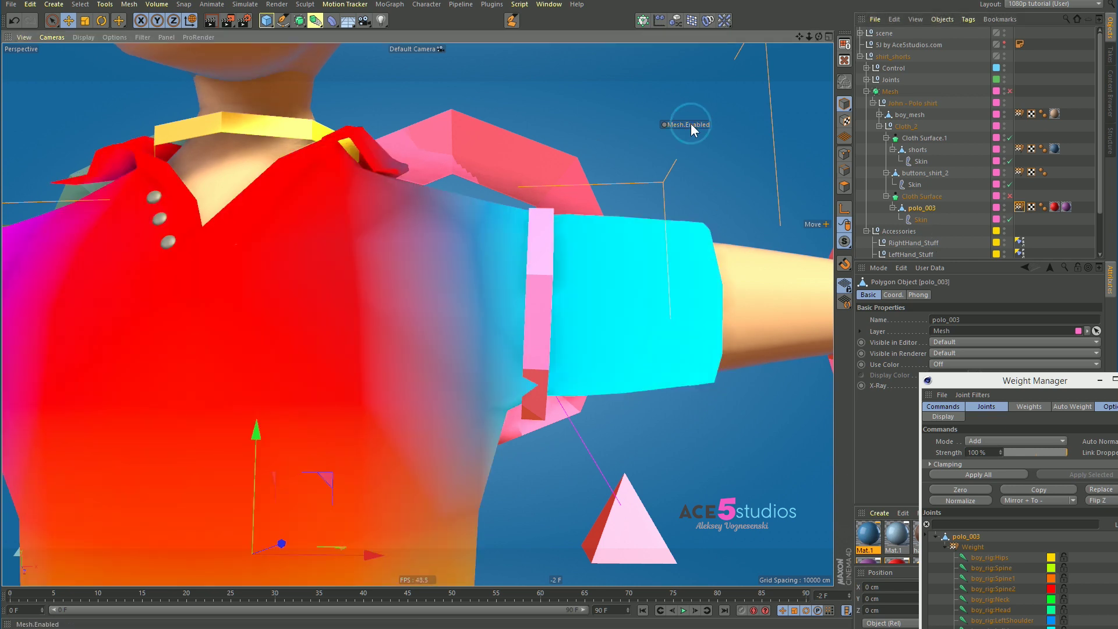
click(690, 124)
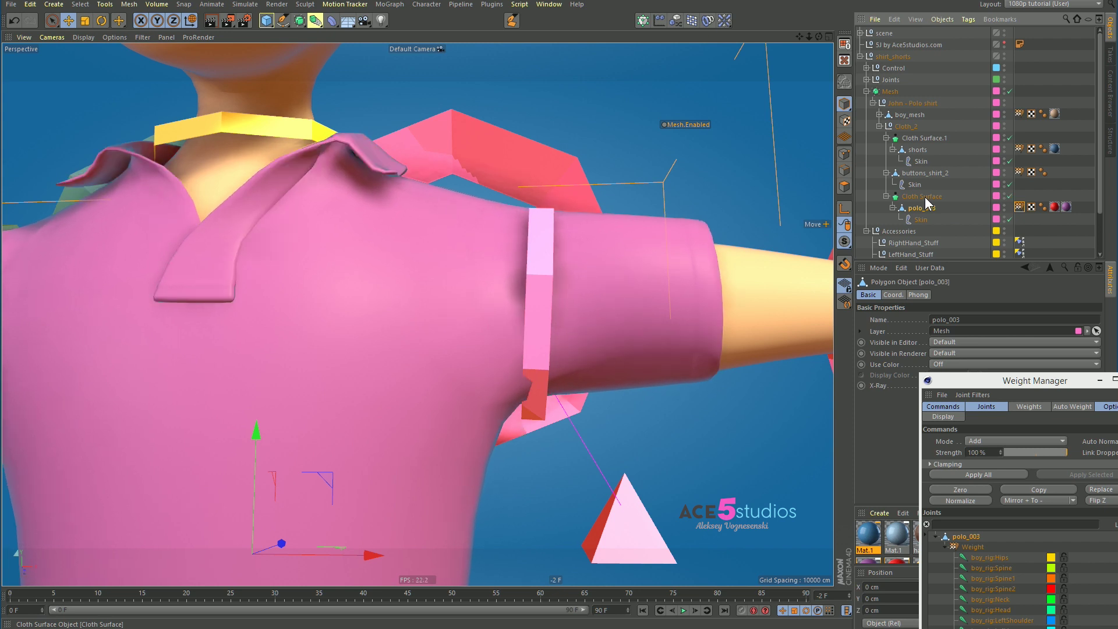
drag(912, 199, 744, 169)
Step: Place a Cloth Surface HUD toggle and check its visibility by selecting Cloth Surface, then Sky
drag(682, 138, 682, 136)
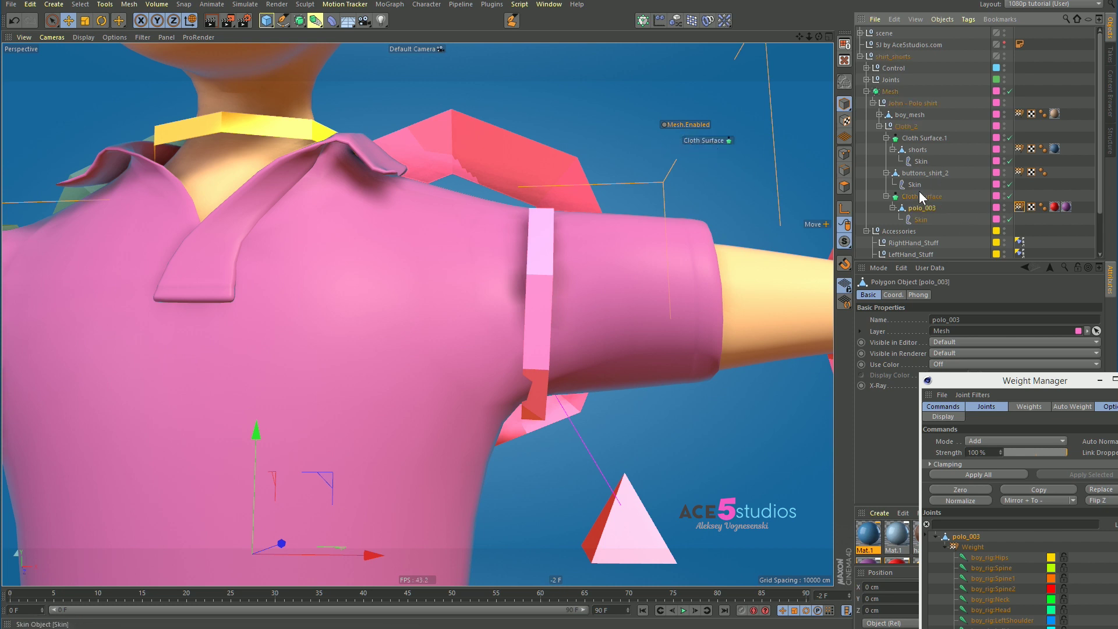
click(705, 142)
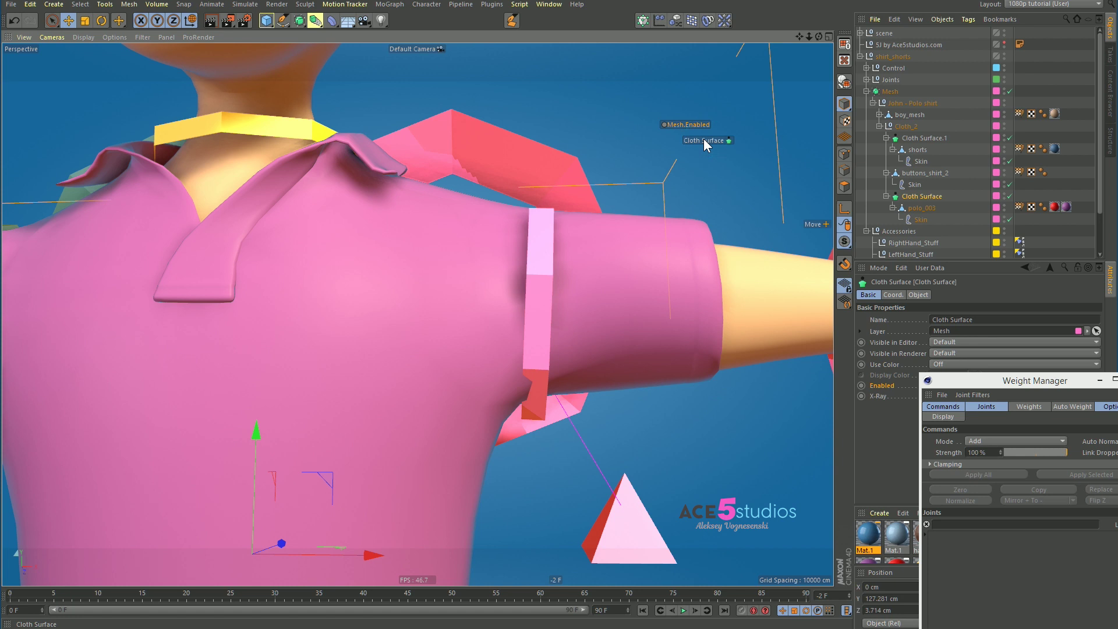
click(970, 192)
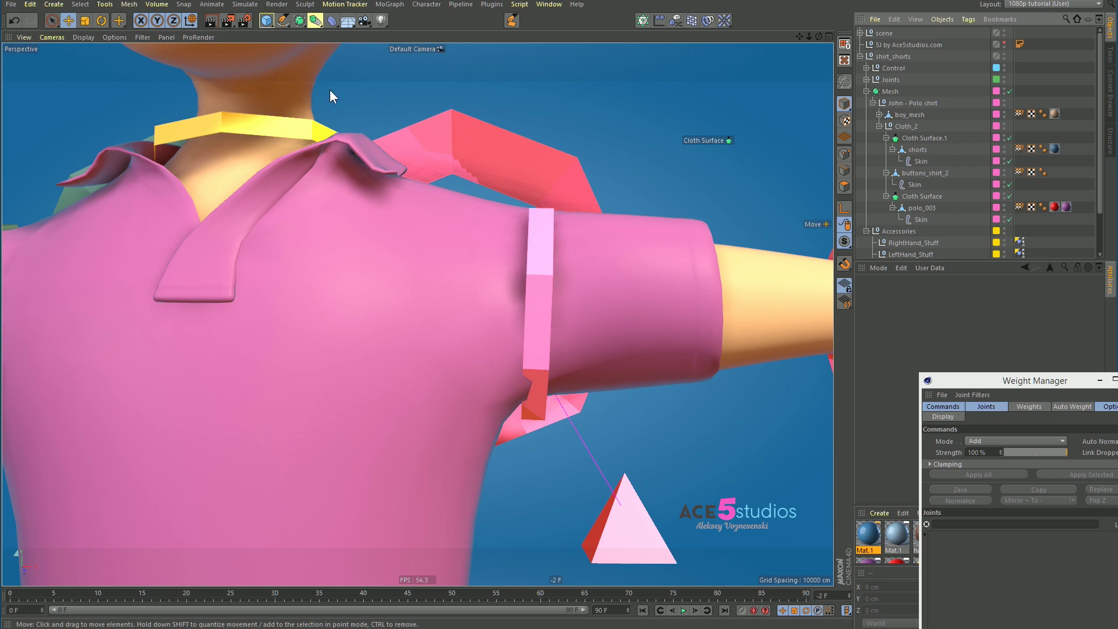
click(698, 139)
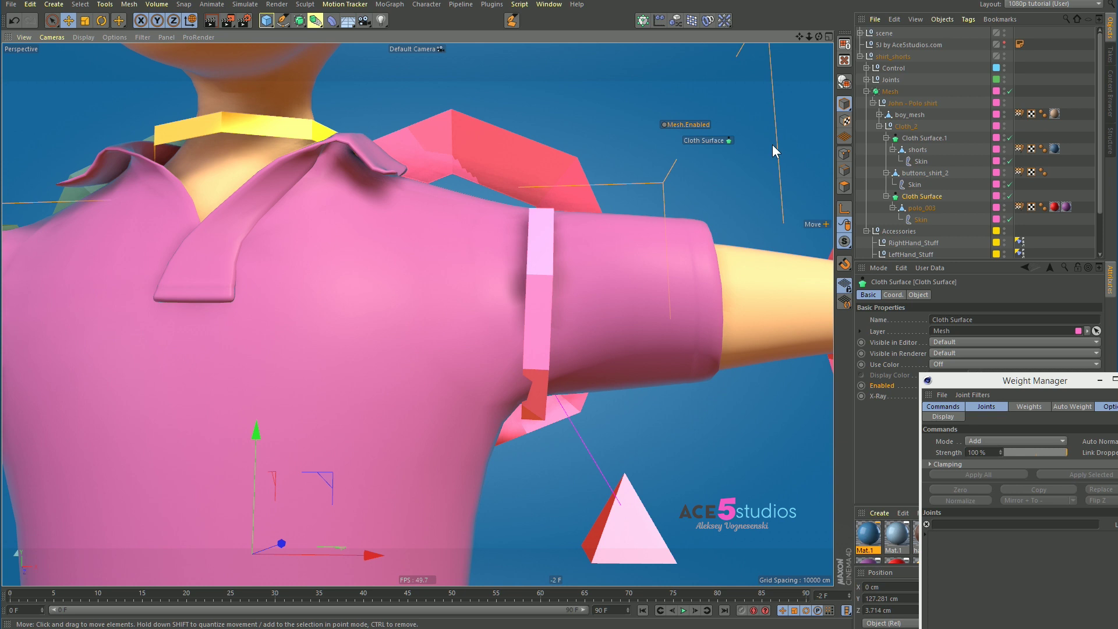
click(789, 165)
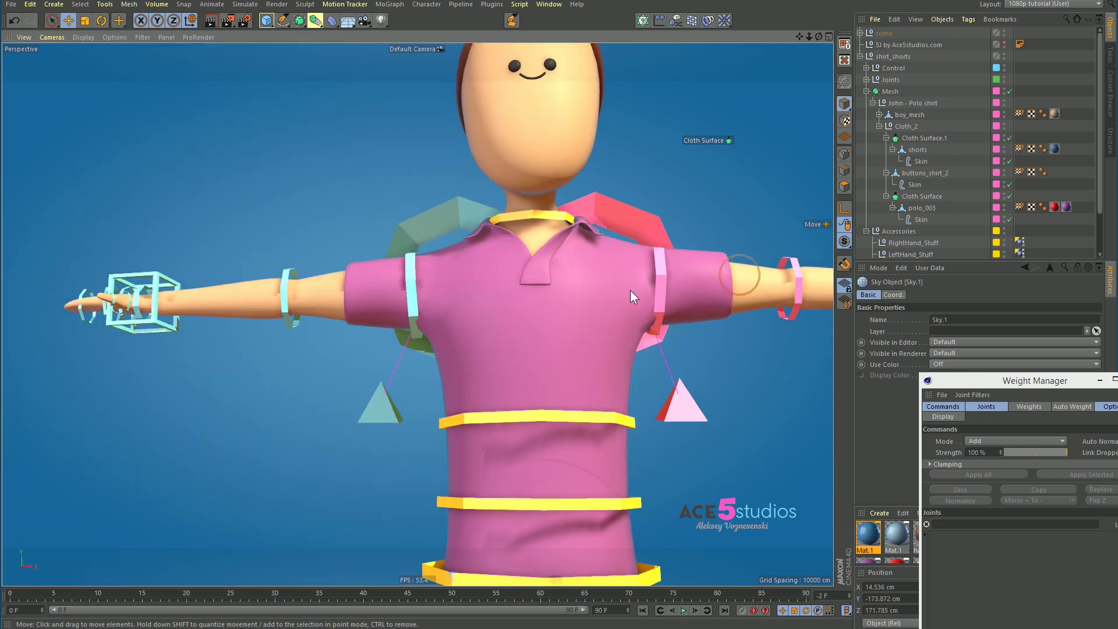
Step: Select the left hand goal control and locate it in the Object Manager hierarchy
alt+drag(630, 290, 646, 309)
click(634, 307)
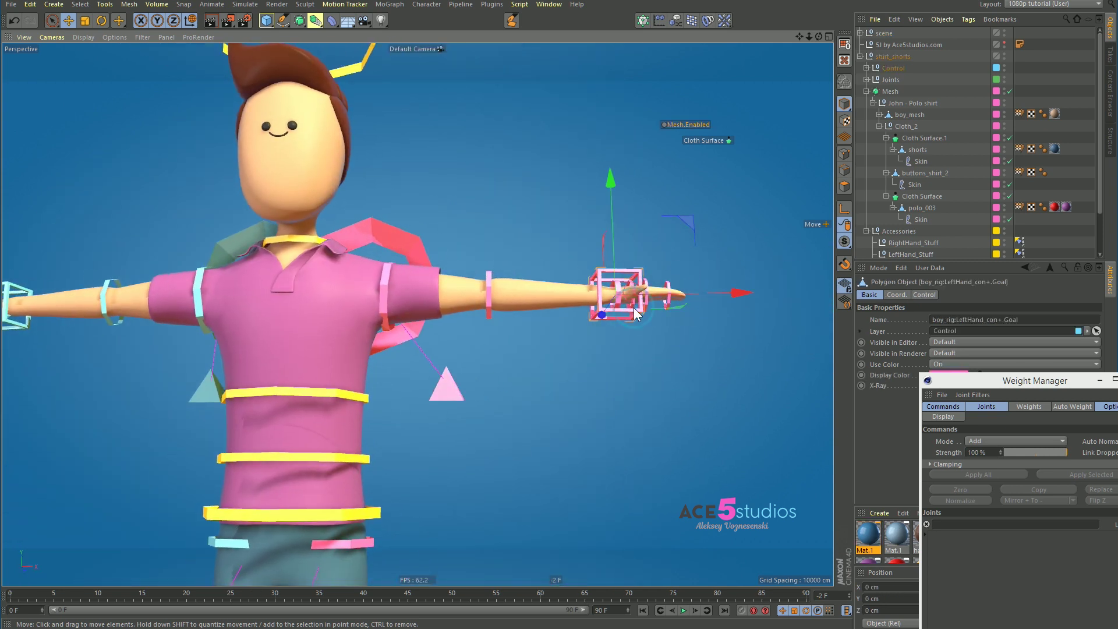
key(s)
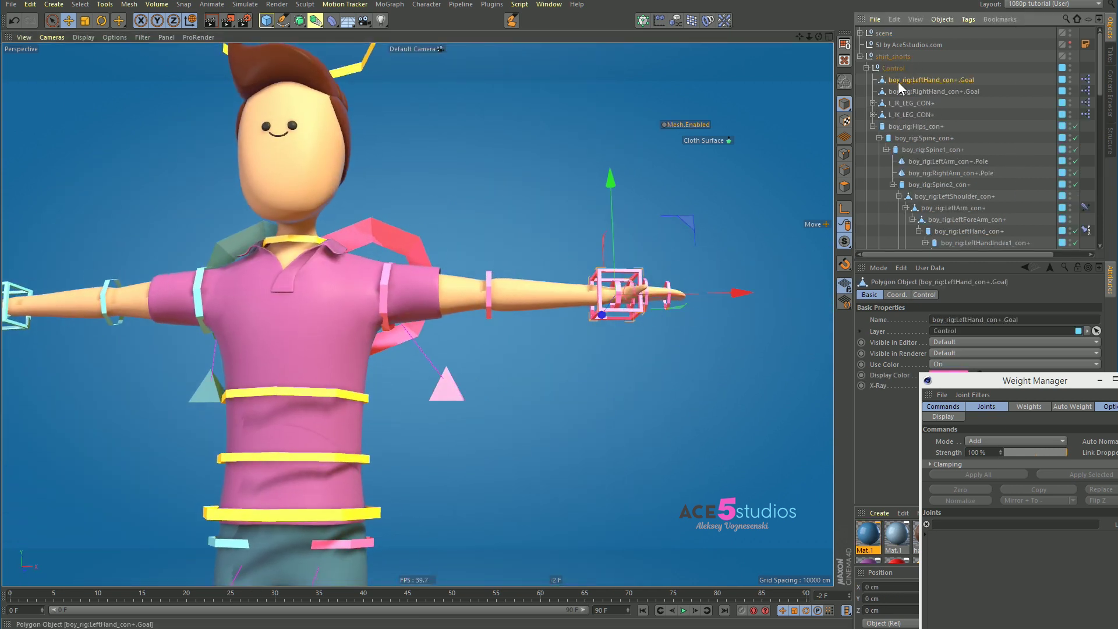
click(500, 211)
alt+right_drag(310, 307, 573, 302)
scroll(582, 285, down, 5)
Step: Test the left hand goal by moving it to bend the arm, then undo
click(727, 95)
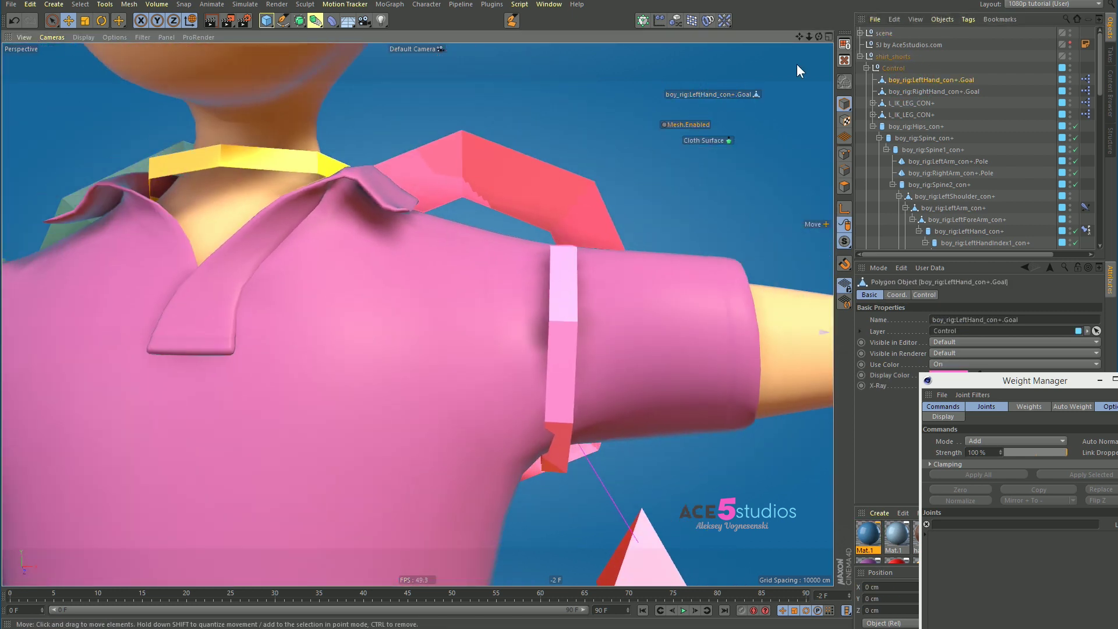
key(e)
drag(686, 247, 619, 369)
key(ctrl+z)
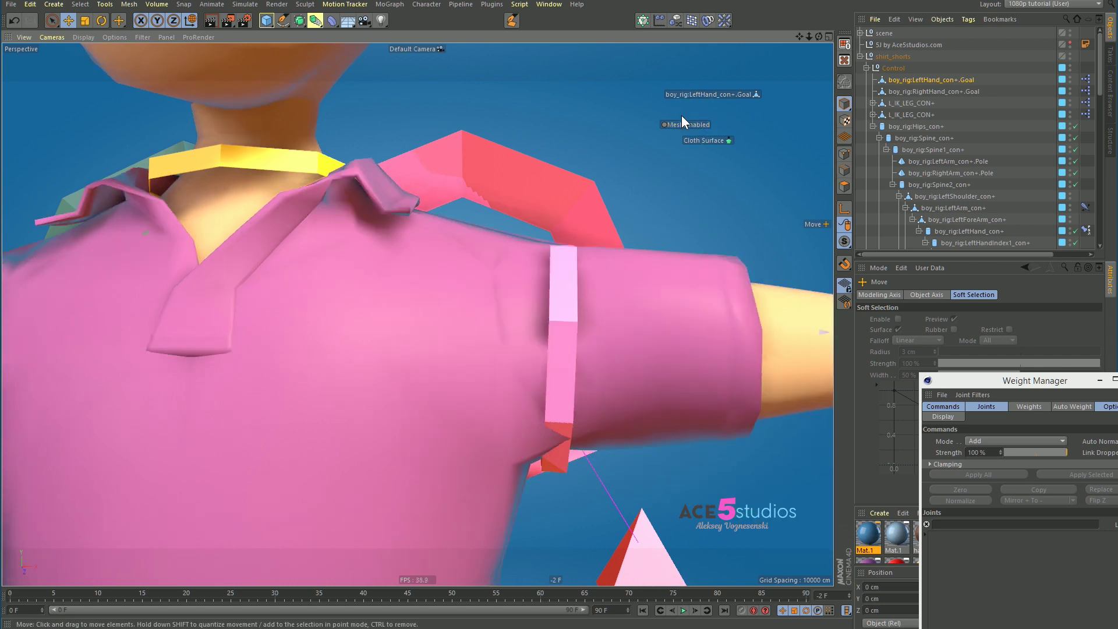
Step: Position the left hand goal HUD label, then select all three HUD labels together
click(695, 94)
mouse_move(701, 95)
mouse_down()
mouse_move(577, 111)
mouse_move(710, 100)
mouse_move(693, 101)
mouse_up()
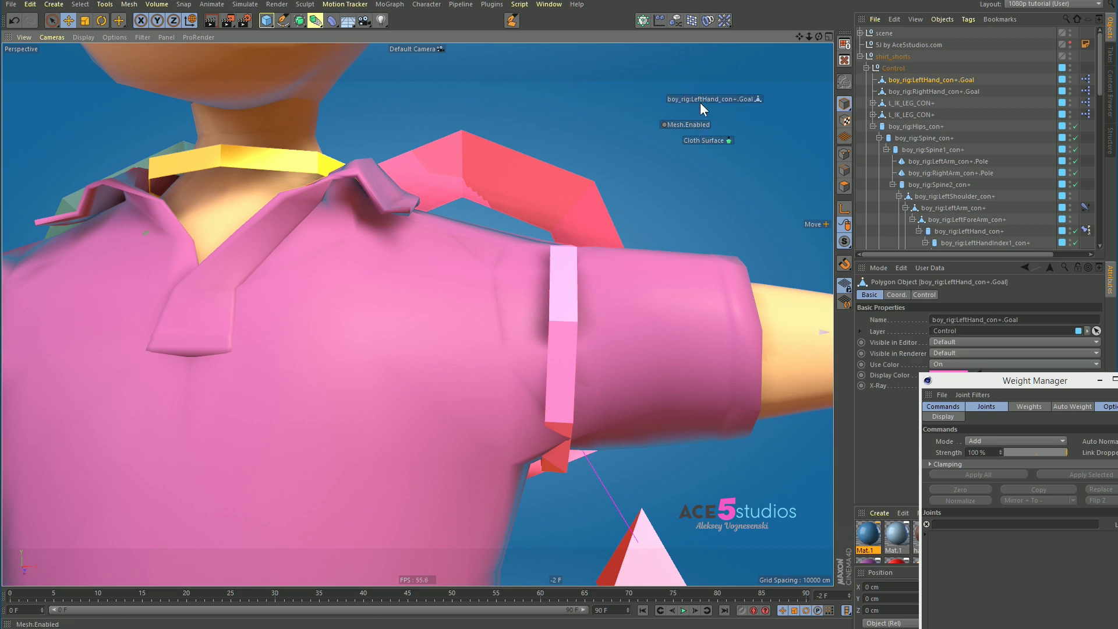
click(700, 101)
shift+click(694, 124)
shift+click(703, 139)
Step: Group the three HUD labels into a compact Group.0 box near the top, and reposition the Weight Manager
right_click(704, 140)
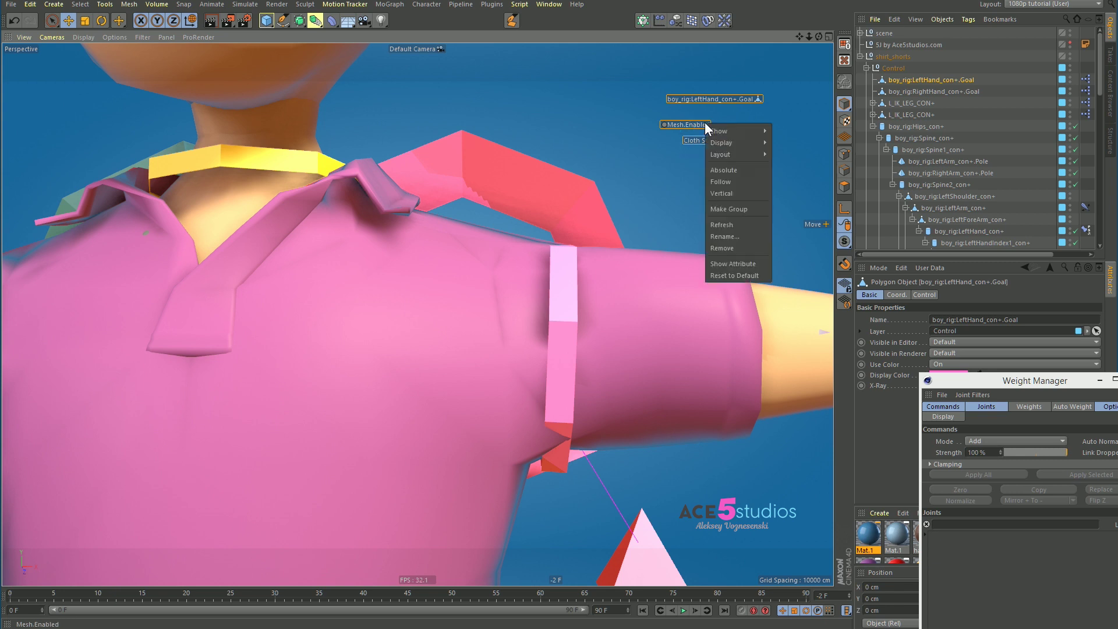
click(753, 207)
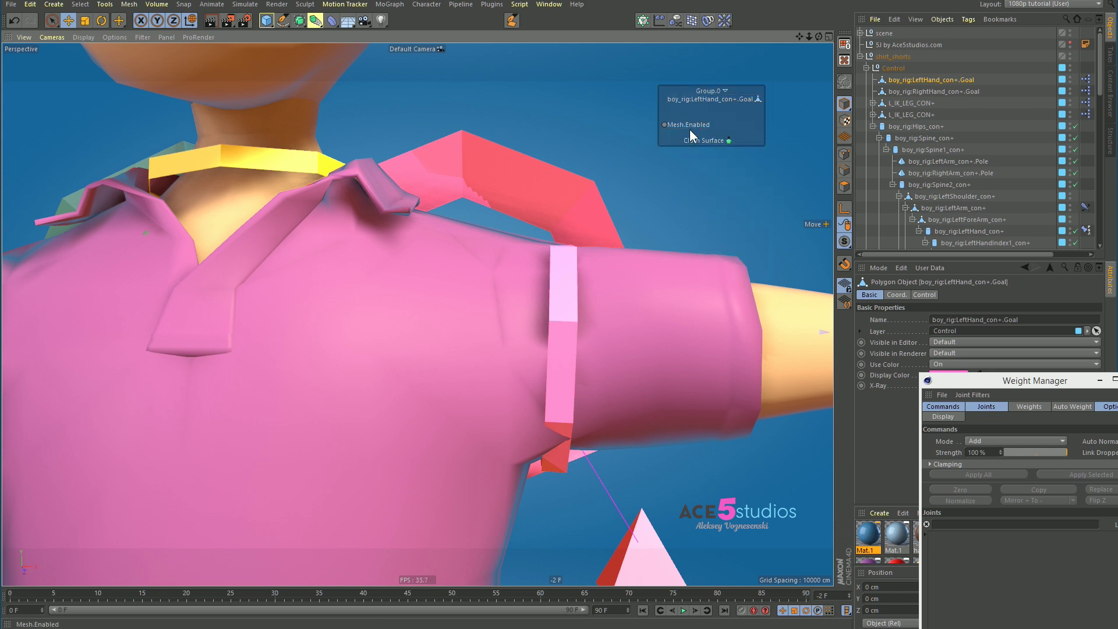
drag(704, 141, 710, 116)
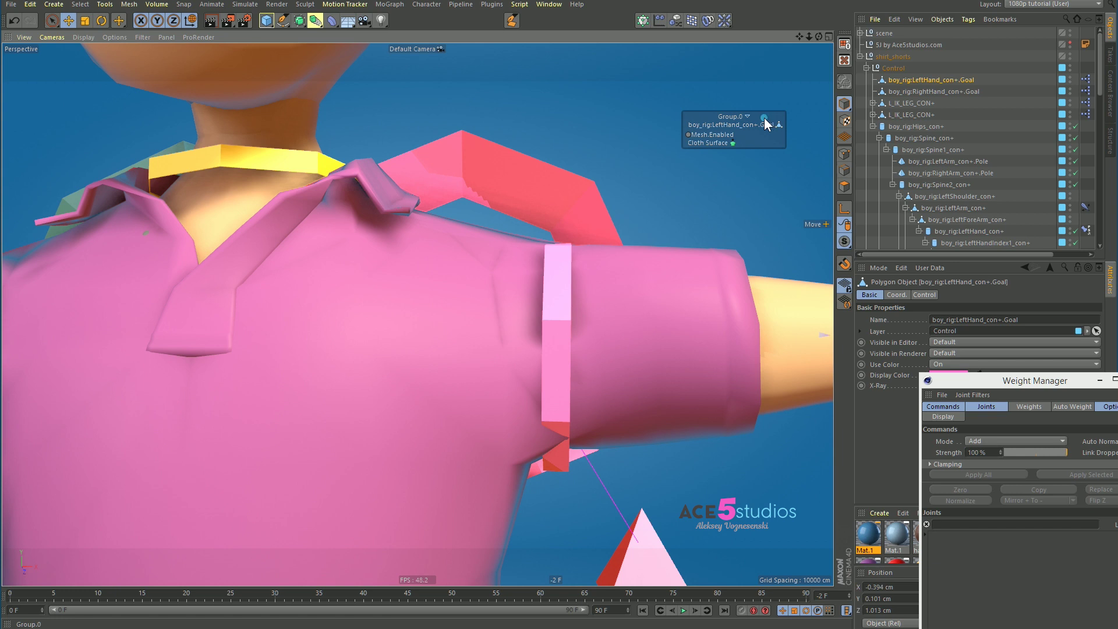
drag(764, 118, 731, 99)
drag(1000, 383, 768, 242)
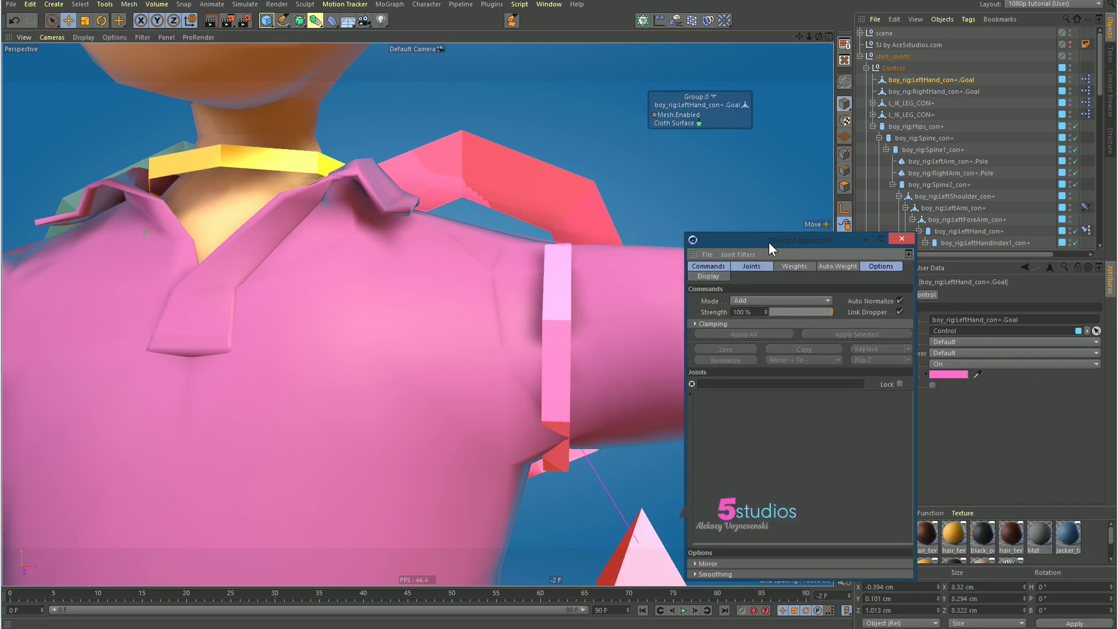
Step: Collapse the Control group, close the duplicate Weight Manager, and activate the Weight Tool on polo_003's Weight tag
drag(826, 238, 855, 248)
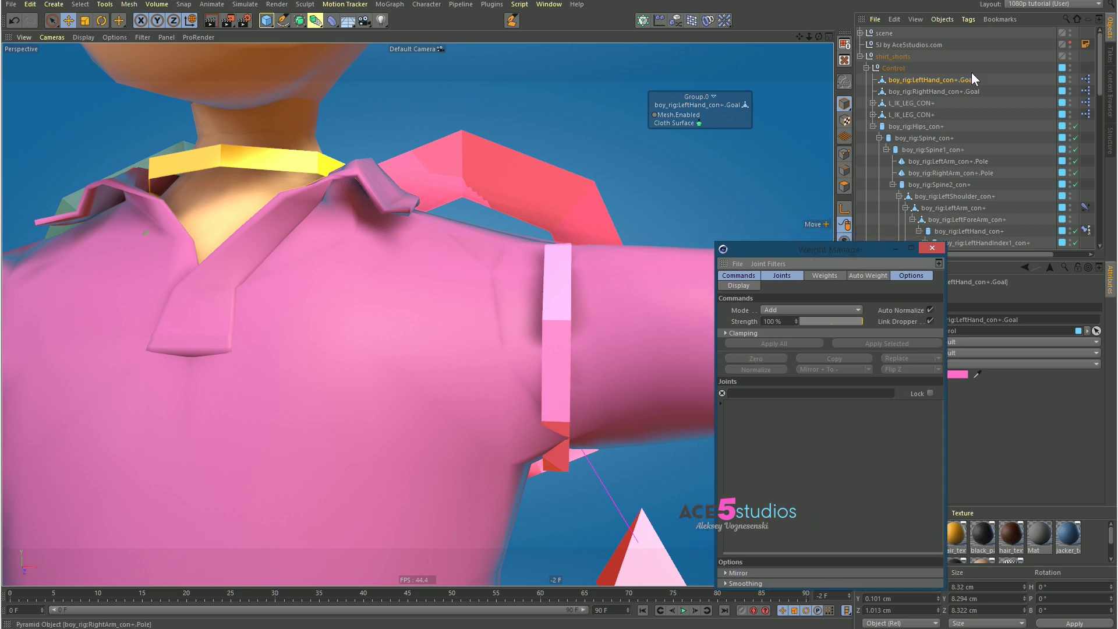
click(871, 68)
click(867, 68)
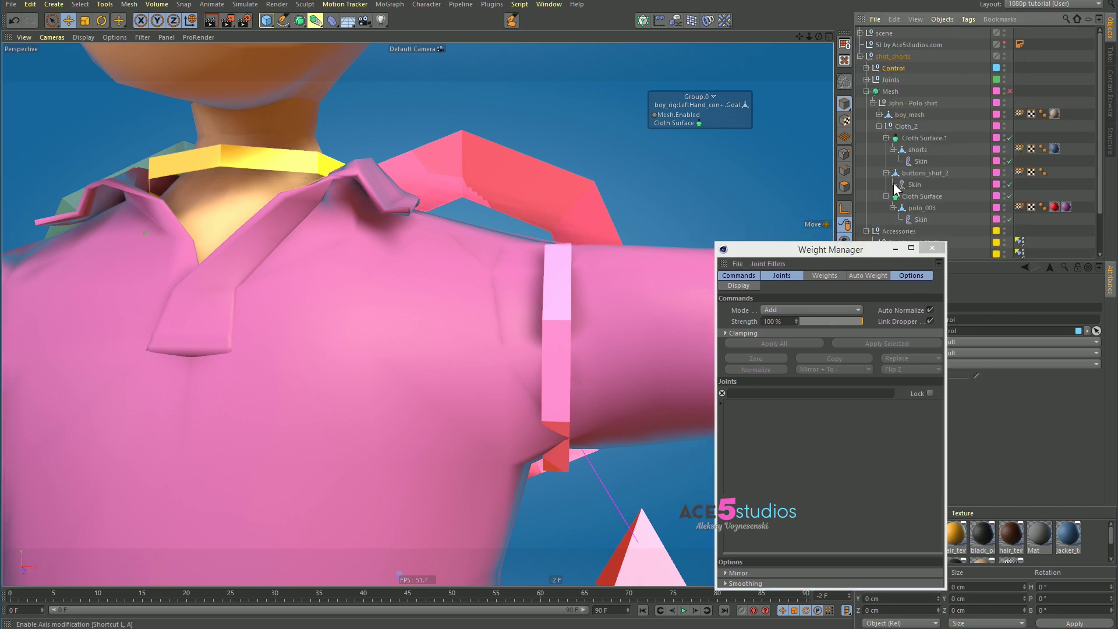
double_click(1018, 207)
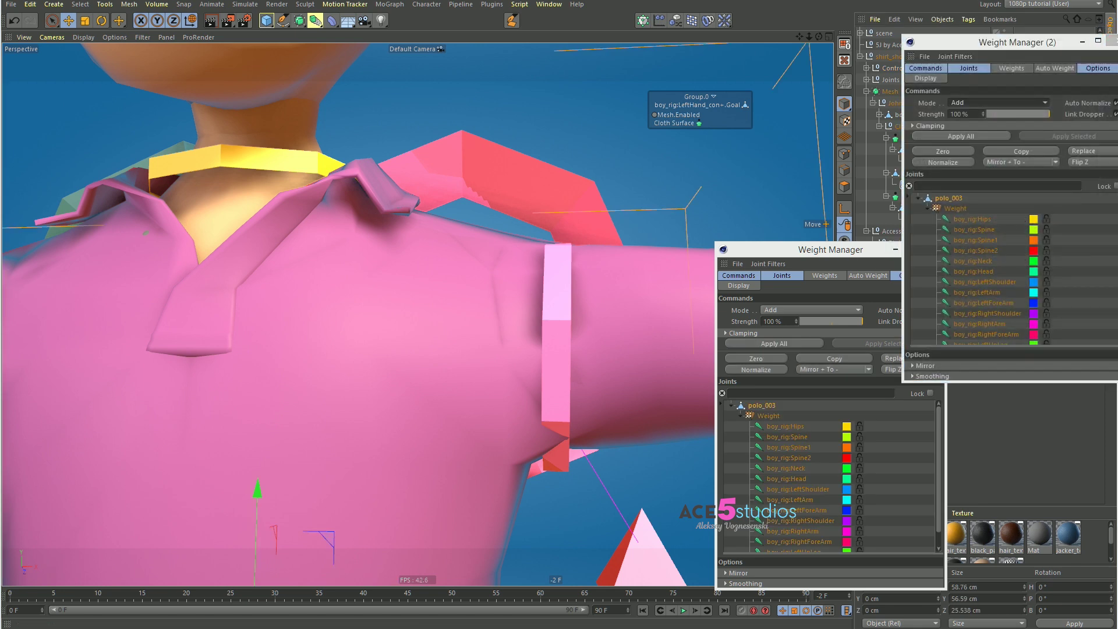
click(1111, 41)
drag(848, 259, 731, 220)
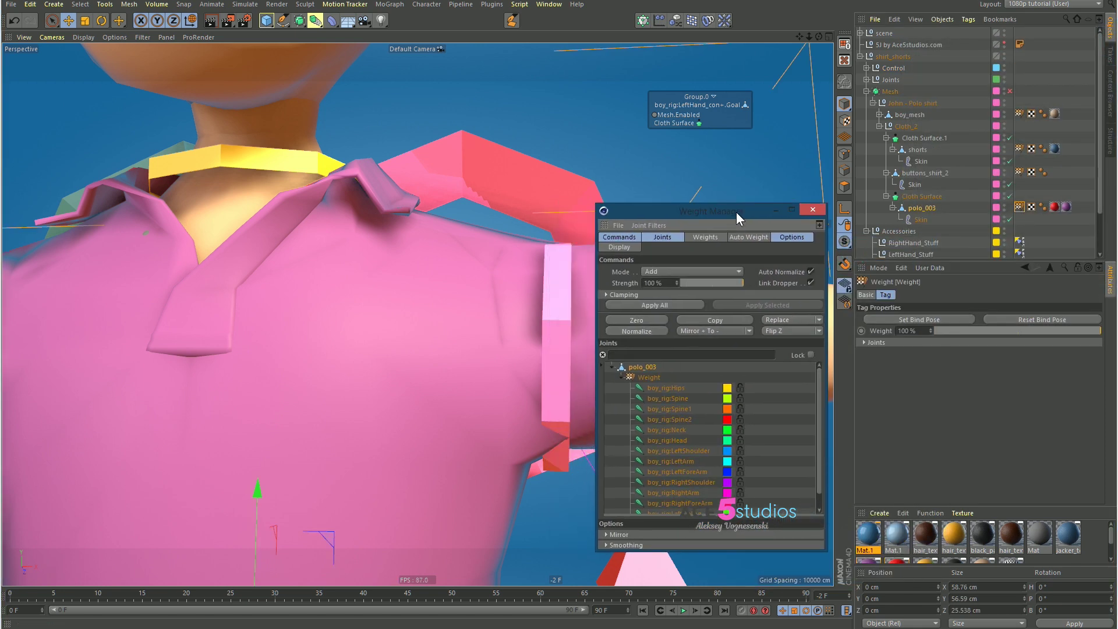
double_click(1018, 207)
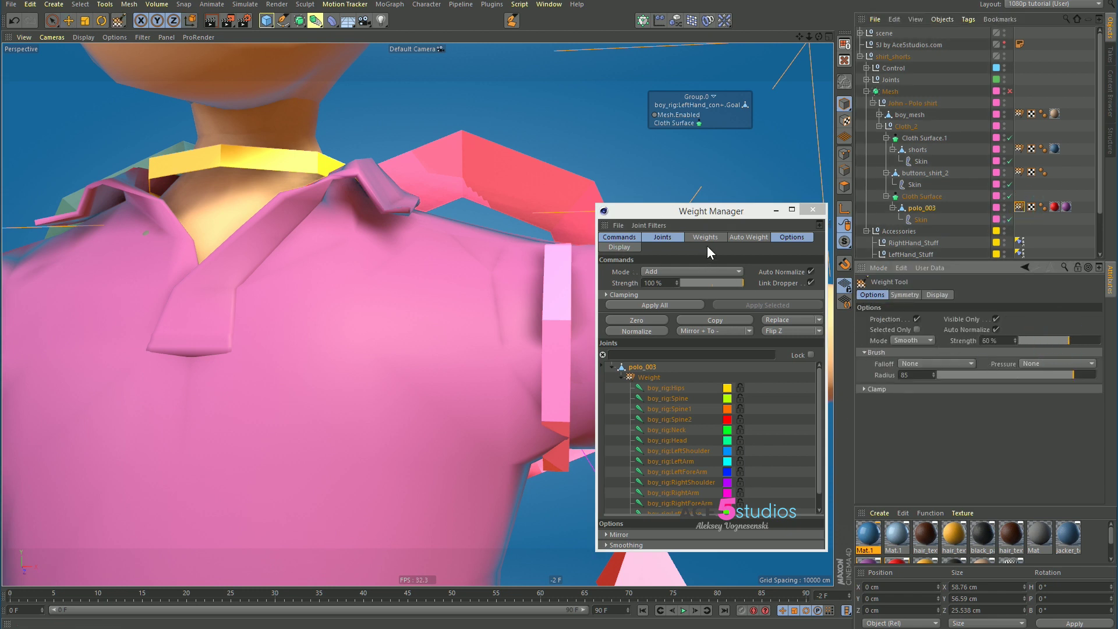
Step: Add Weight Tool Strength as a HUD slider and Mode as a HUD control
mouse_move(661, 213)
mouse_down()
mouse_move(858, 210)
mouse_move(562, 226)
mouse_move(980, 277)
mouse_move(715, 254)
mouse_move(749, 264)
mouse_move(863, 245)
mouse_move(977, 253)
mouse_move(933, 183)
mouse_move(961, 273)
mouse_up()
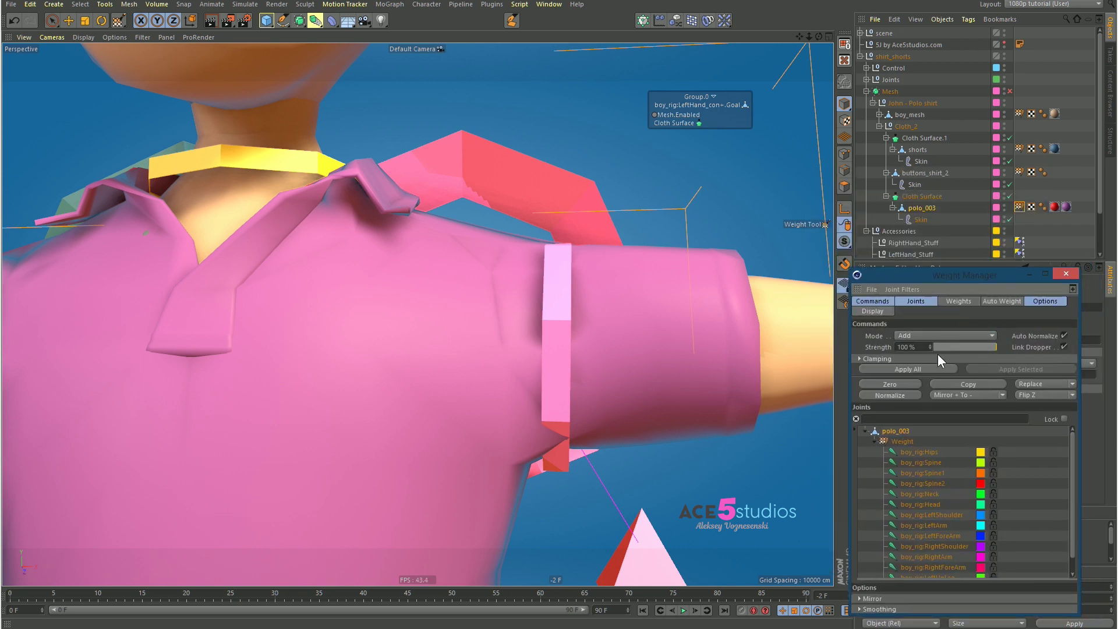
drag(970, 276, 688, 273)
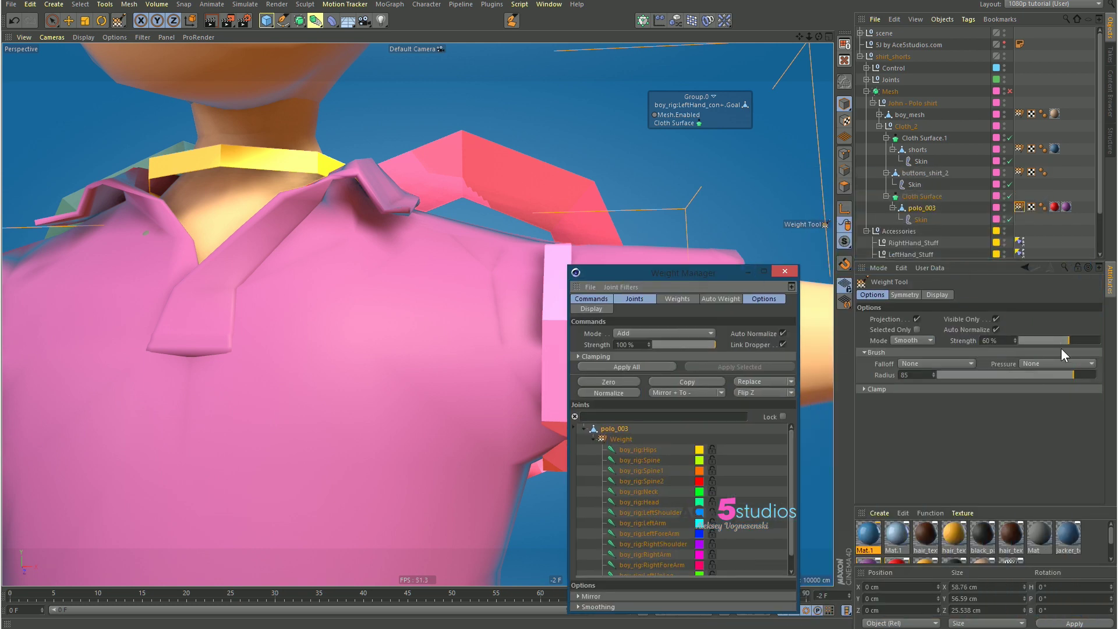
click(965, 340)
ctrl+drag(569, 128, 568, 144)
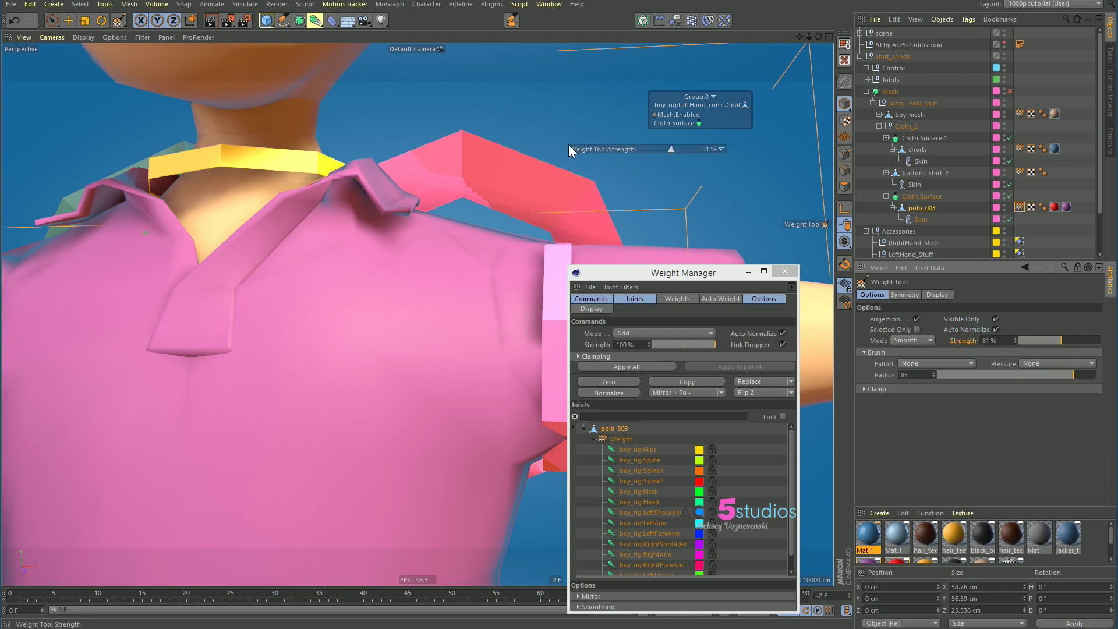
ctrl+drag(878, 340, 675, 169)
drag(710, 270, 937, 261)
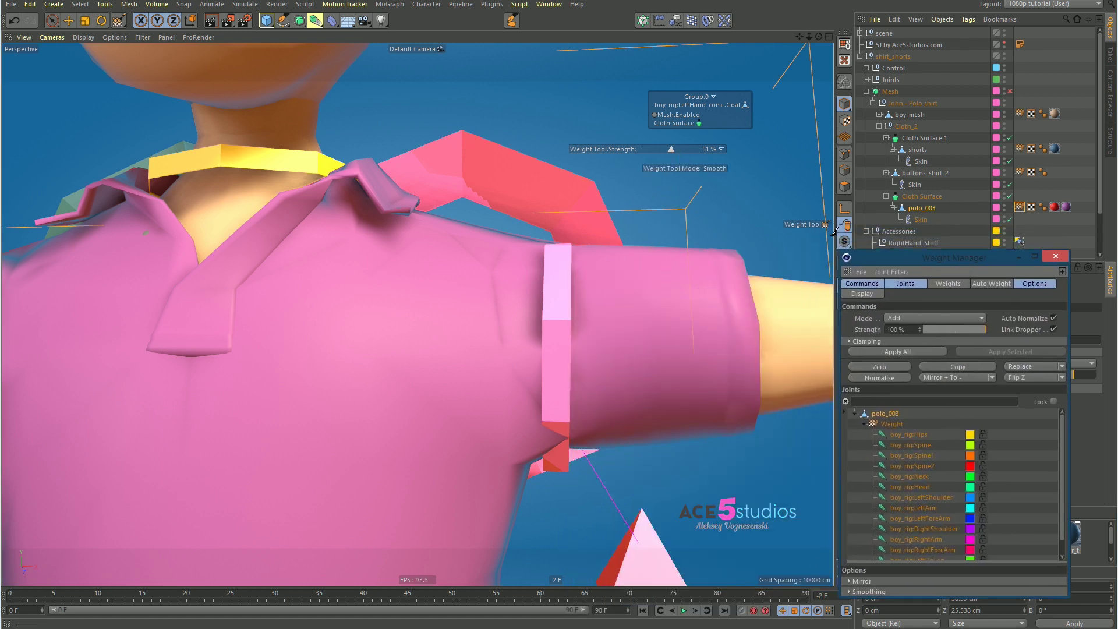
Step: Add a Weight Tool command from Customize Commands, filtered by 'weight', to the viewport HUD
key(shift+F12)
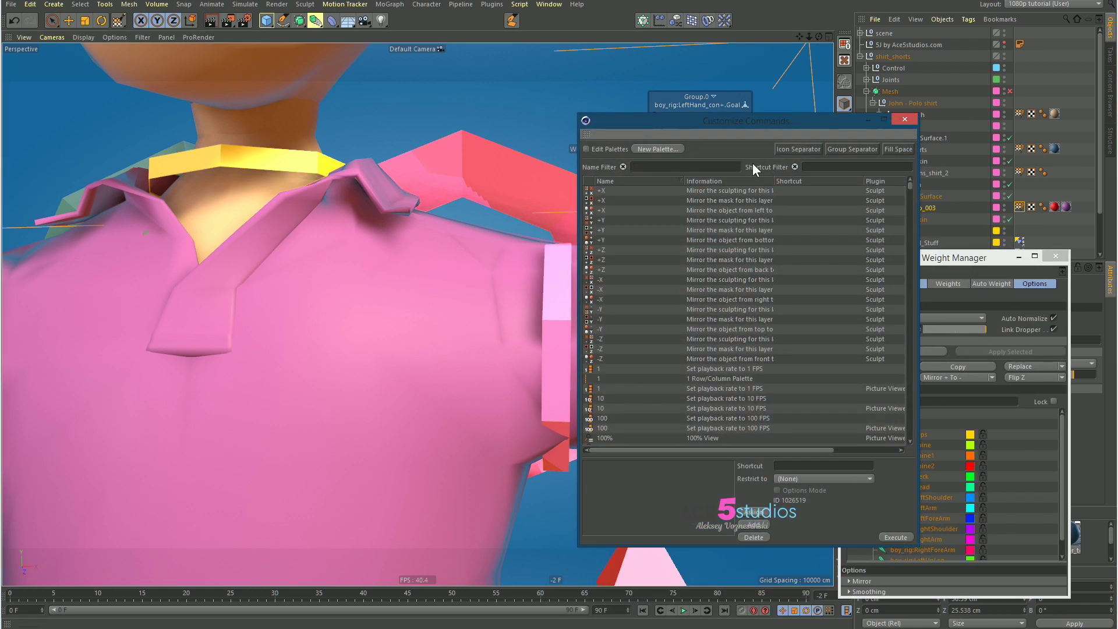
text(weight)
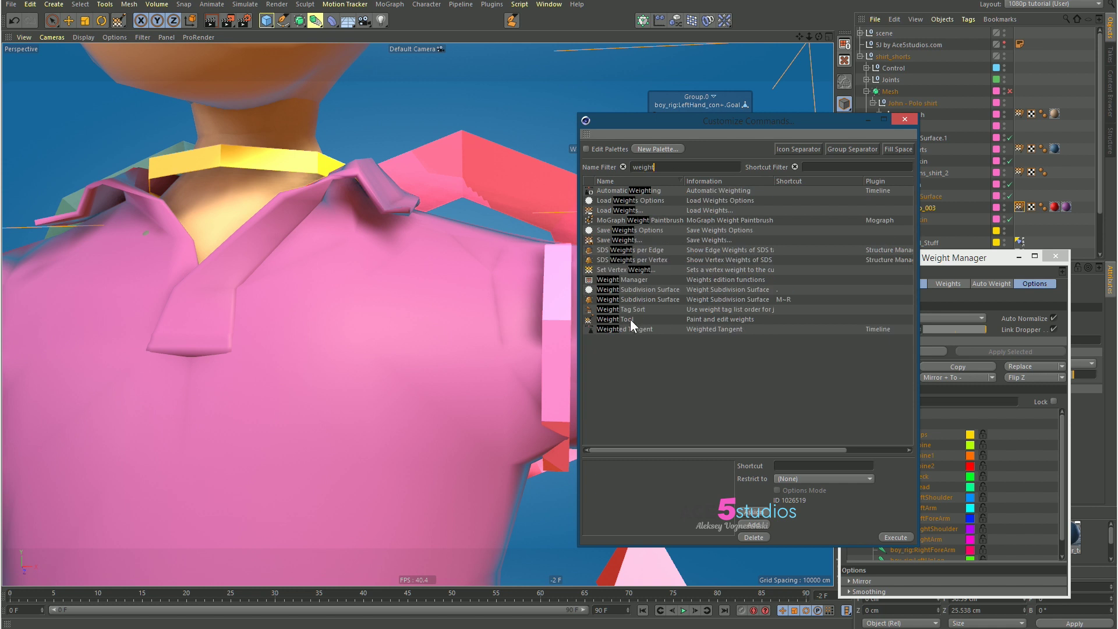
drag(620, 319, 605, 97)
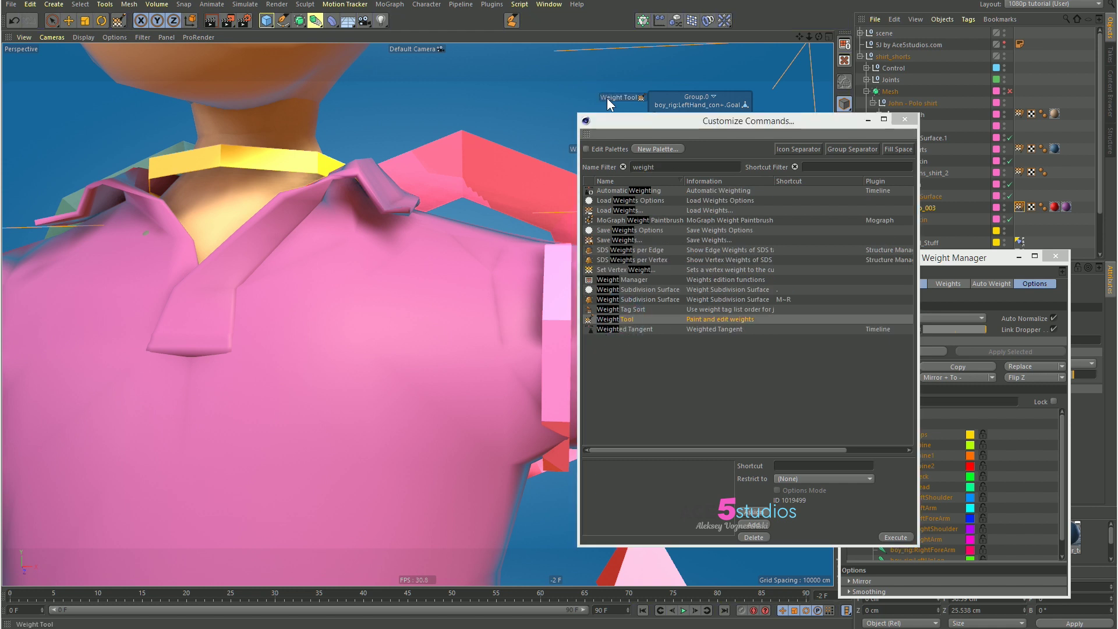
click(869, 119)
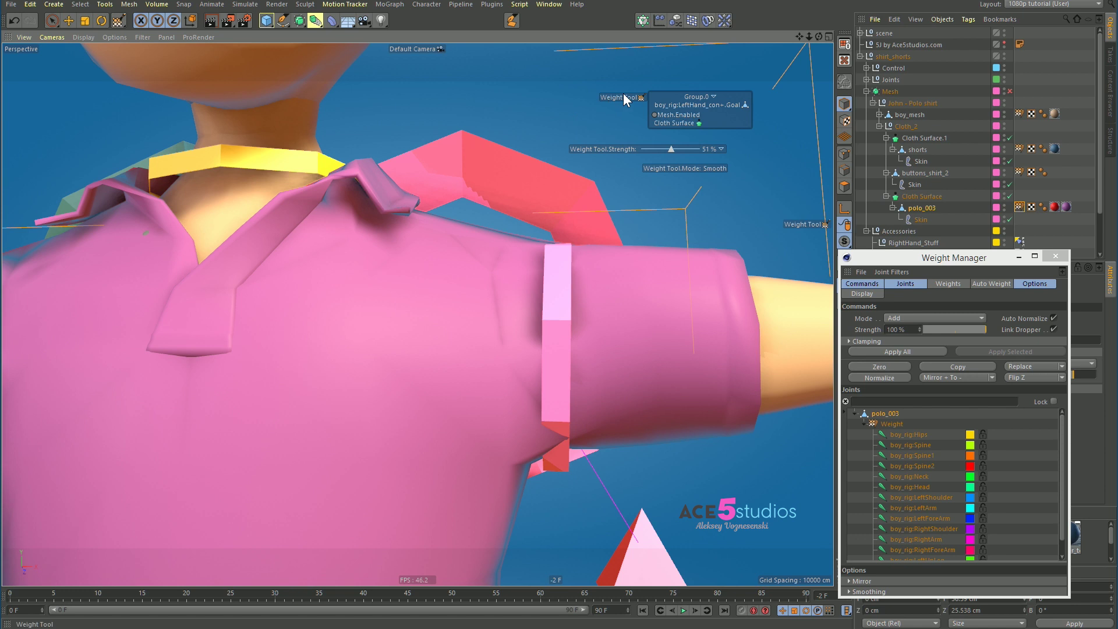
drag(589, 130, 593, 135)
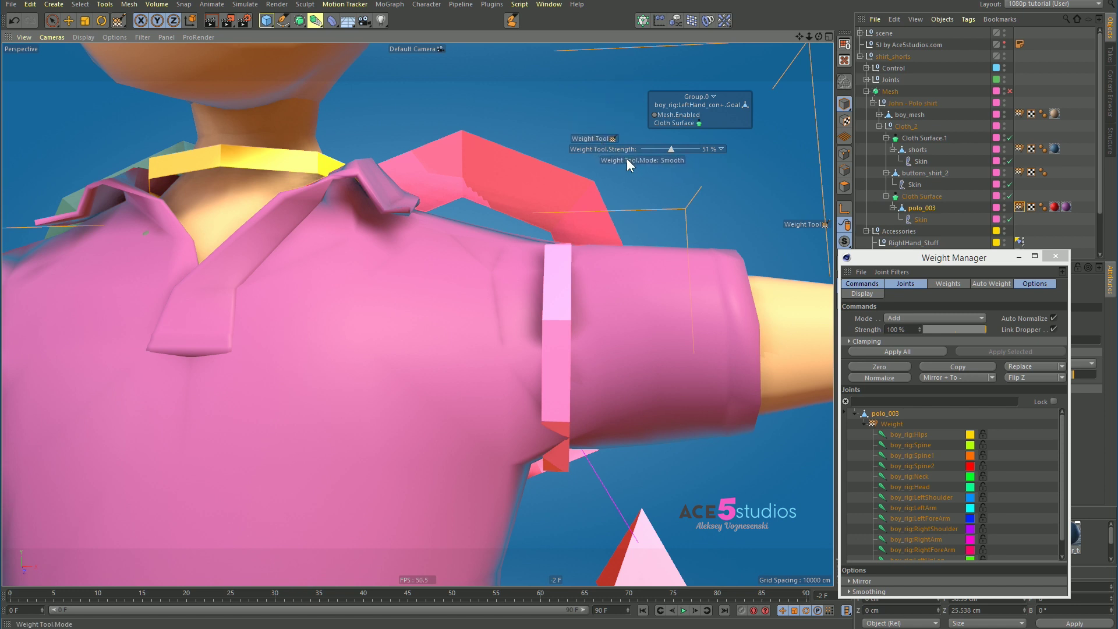
click(68, 20)
Step: Reactivate the Weight Tool from the HUD and set its Strength slider to 32%
click(446, 126)
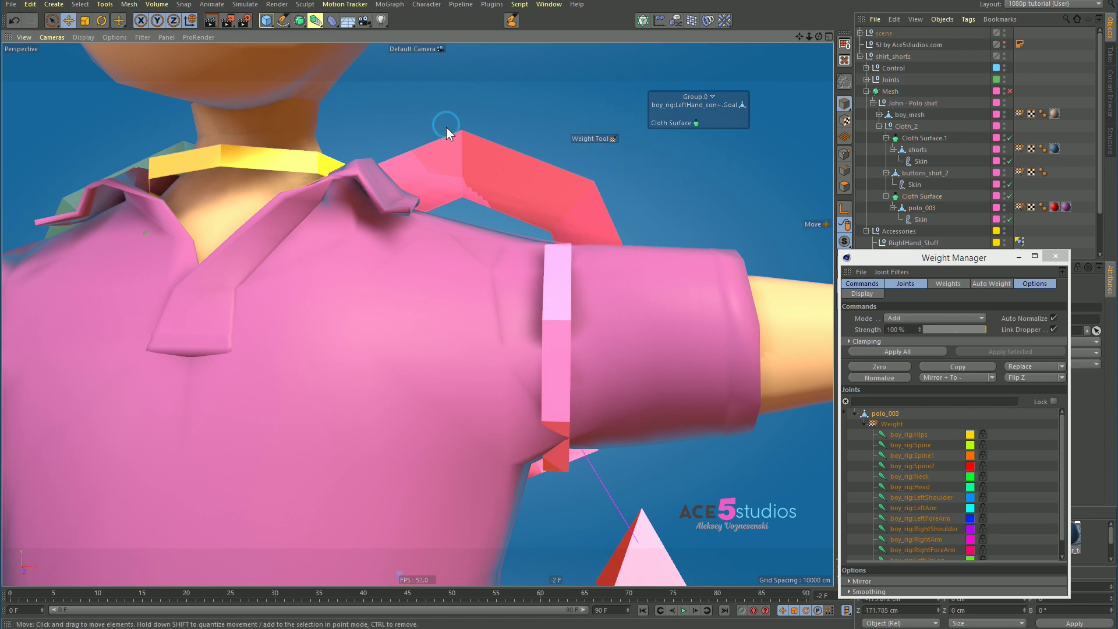
click(604, 138)
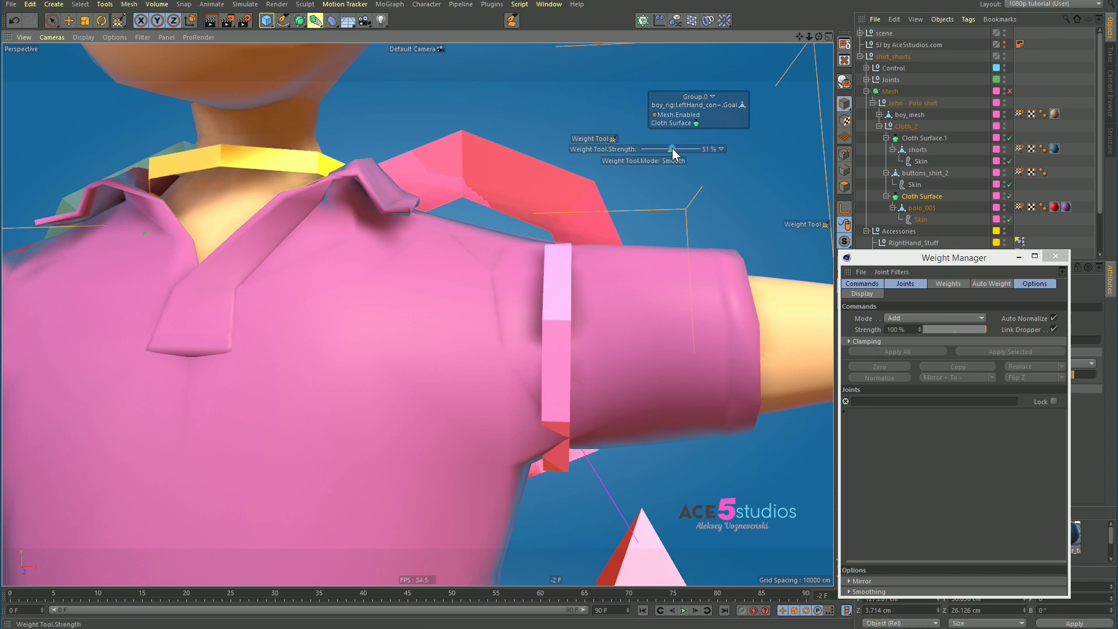
mouse_move(672, 148)
mouse_down()
mouse_move(688, 148)
mouse_move(666, 148)
mouse_up()
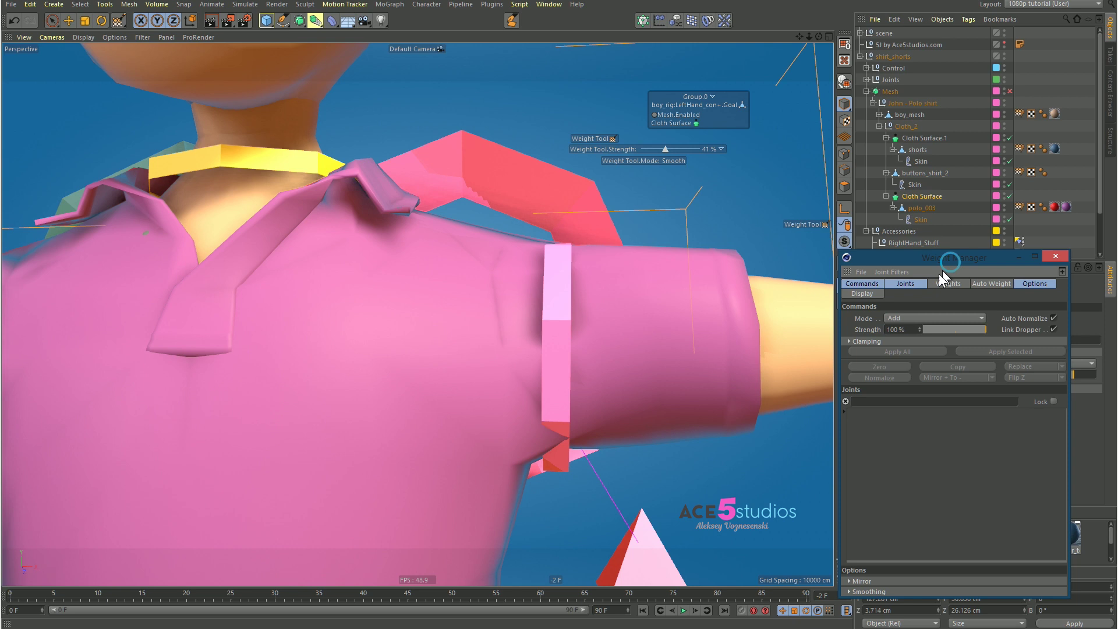
drag(947, 257, 794, 366)
drag(666, 149, 661, 149)
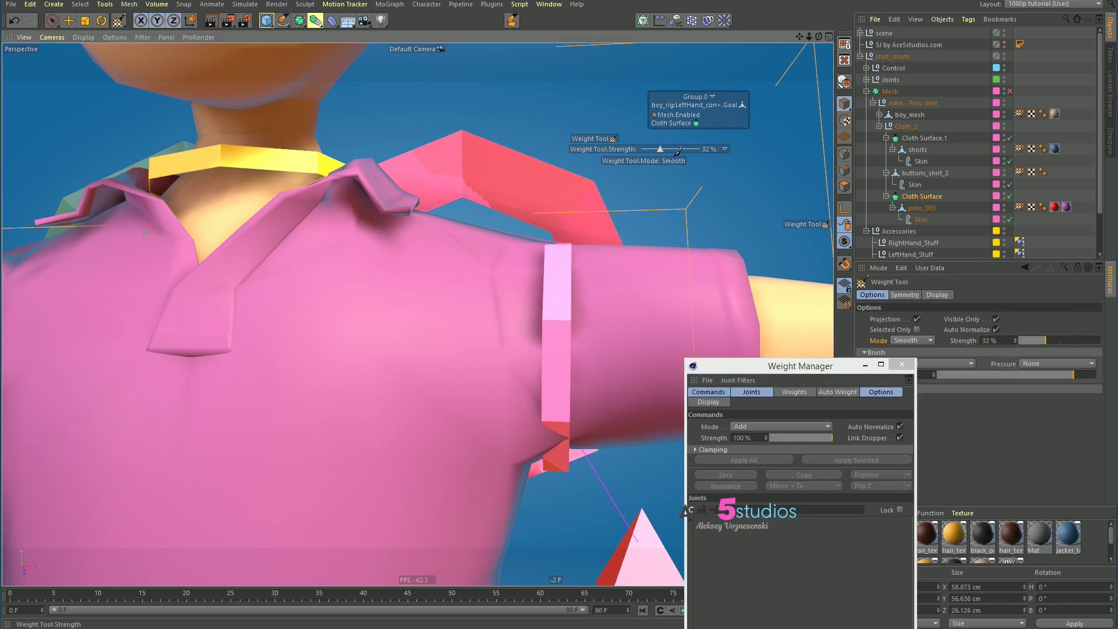
Step: Set the Weight Tool mode to Add via the HUD, then return to Move and frame the character
click(675, 158)
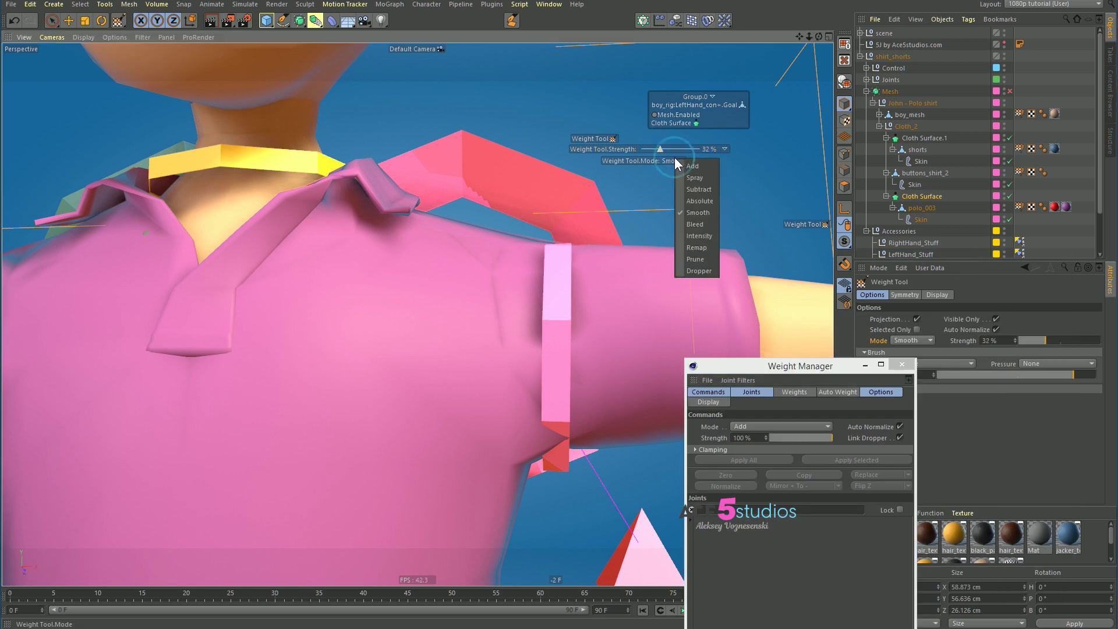
click(710, 167)
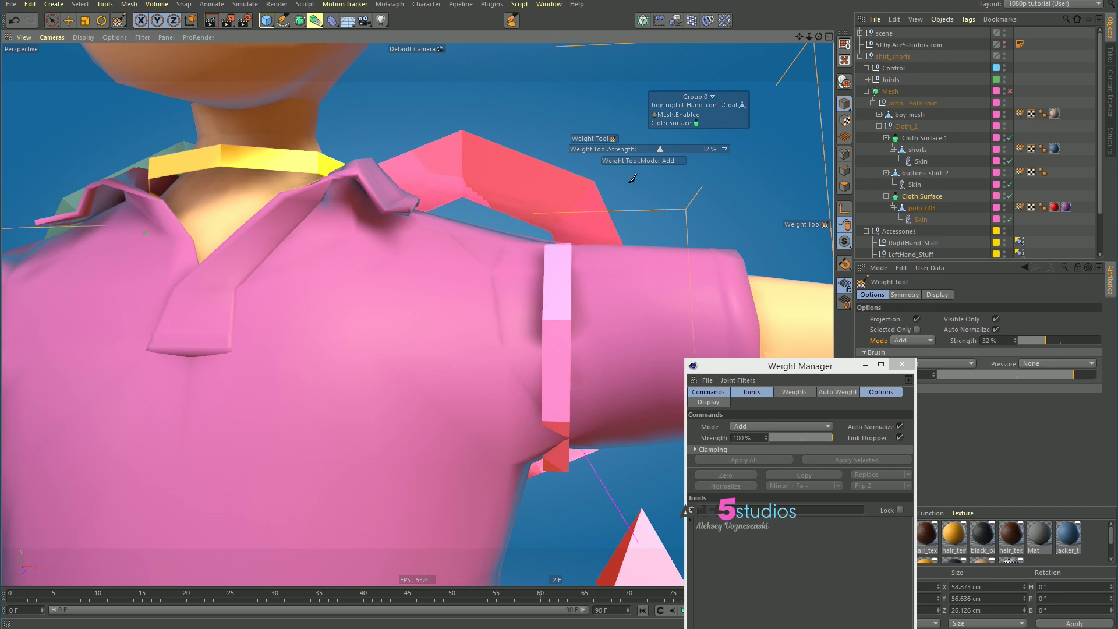
key(e)
click(528, 109)
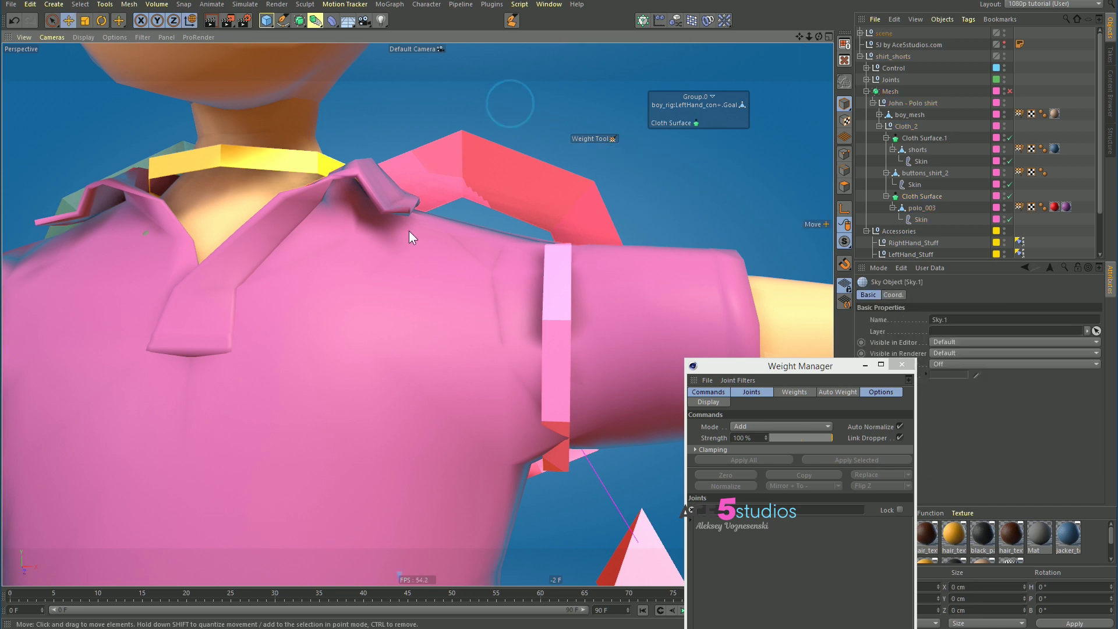
key(h)
scroll(411, 294, up, 5)
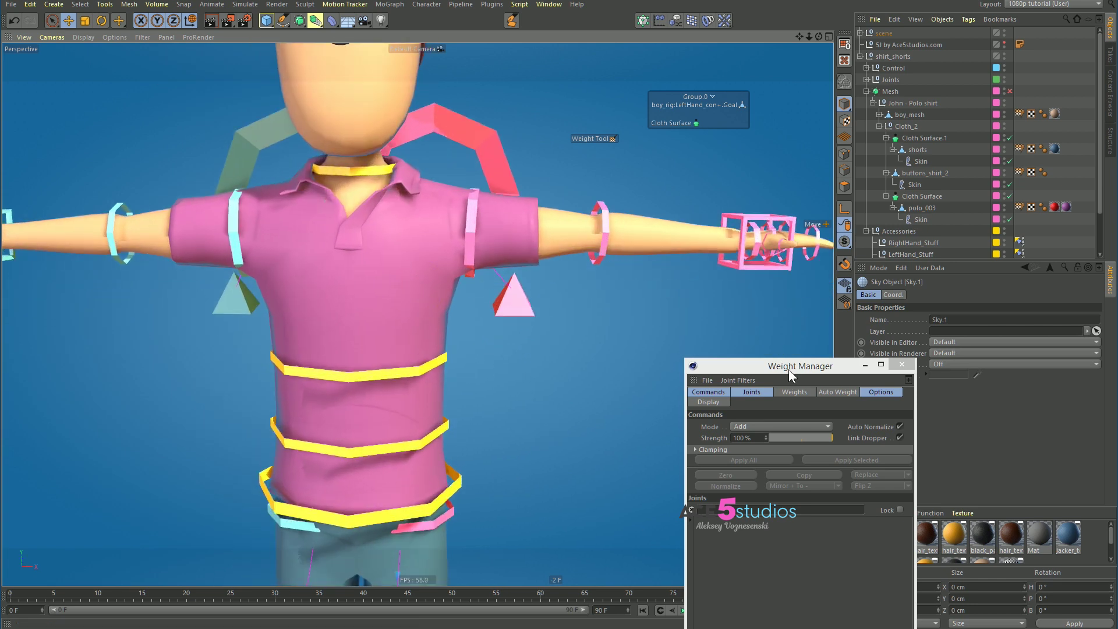
drag(788, 369, 893, 263)
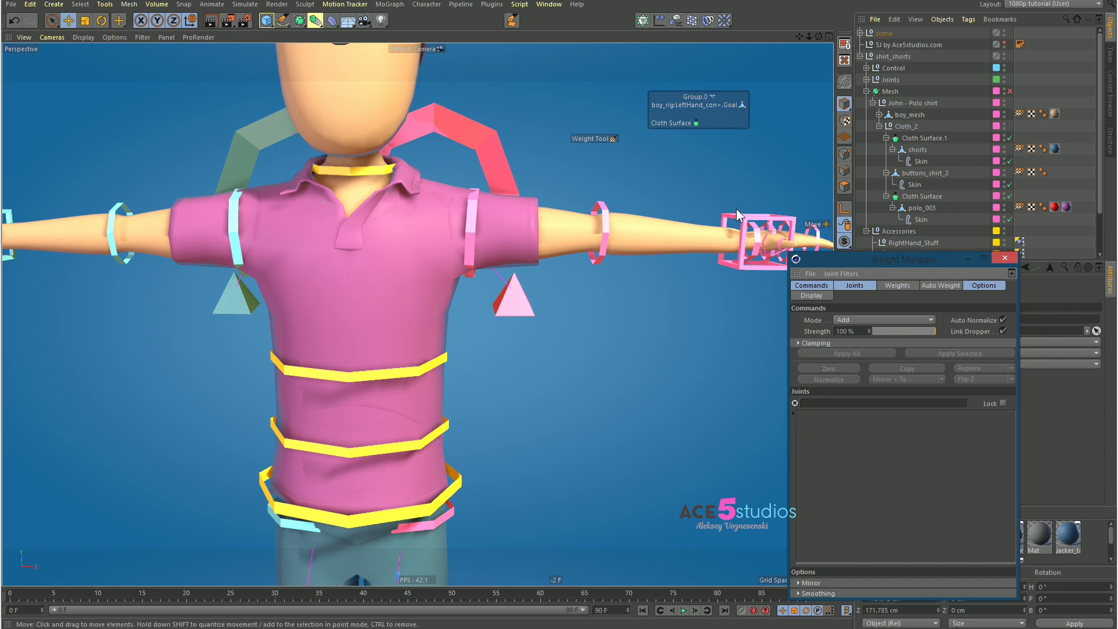
drag(853, 263, 900, 264)
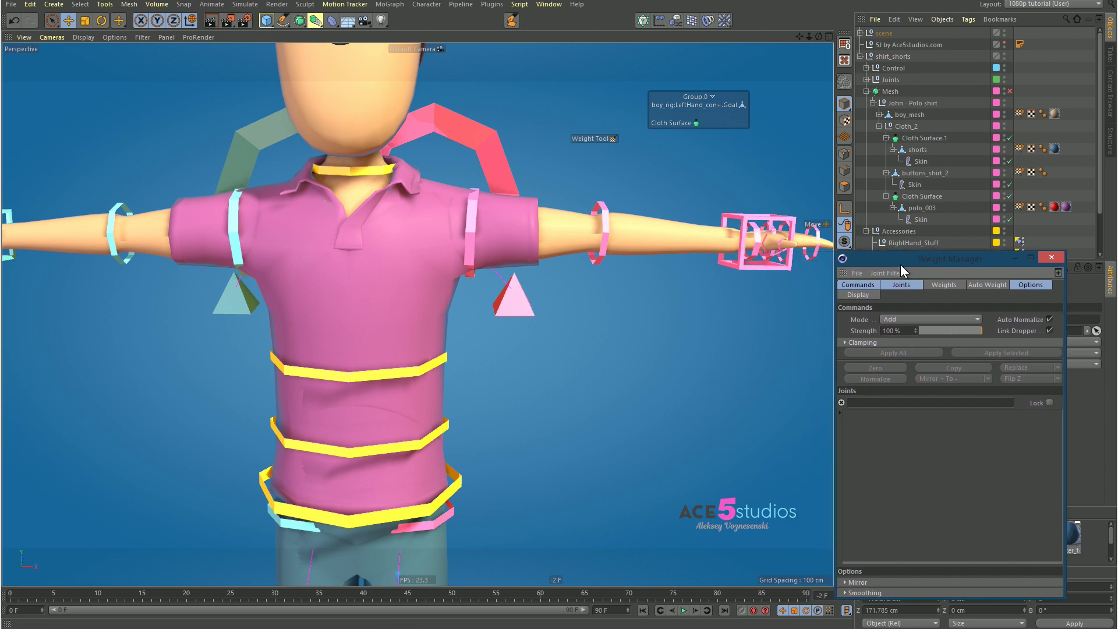